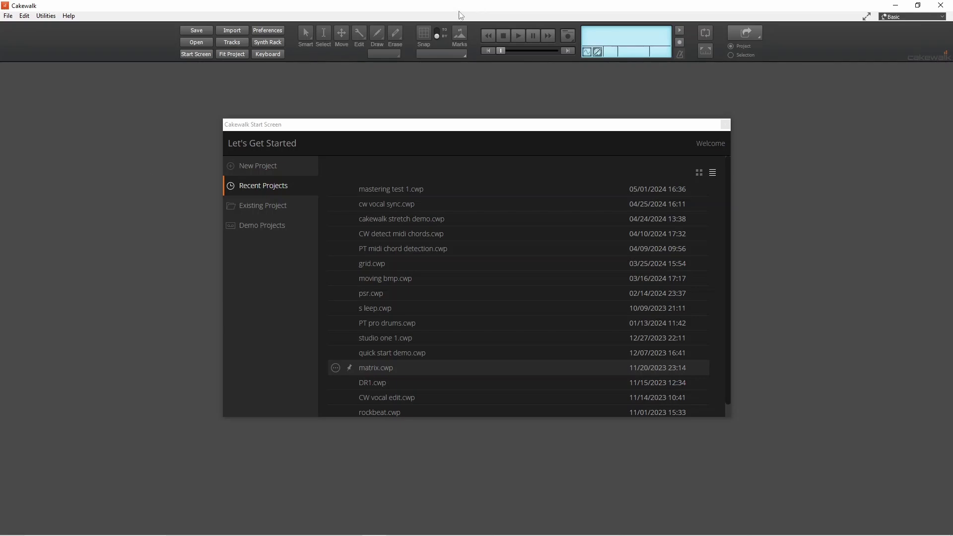
- Show the New Project templates on Cakewalk's Start Screen
click(243, 227)
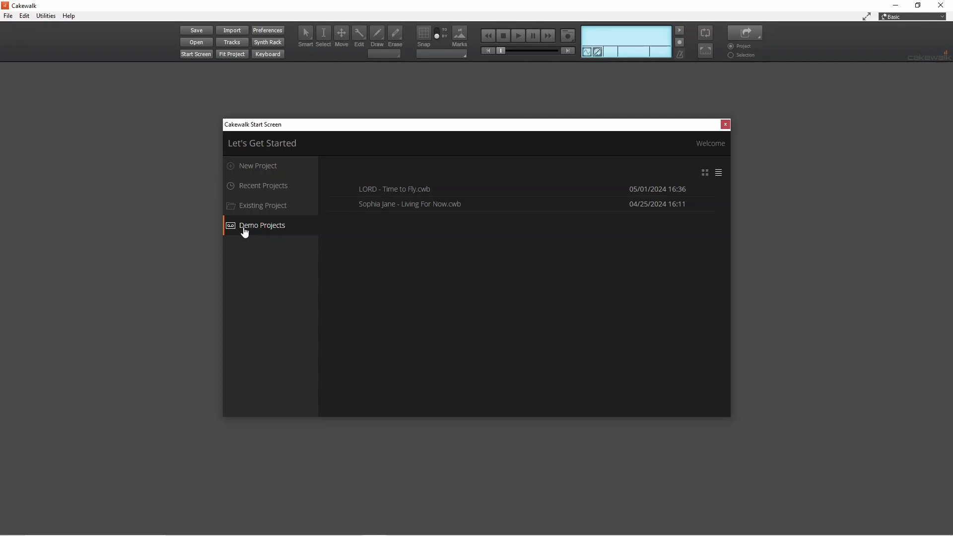
click(259, 166)
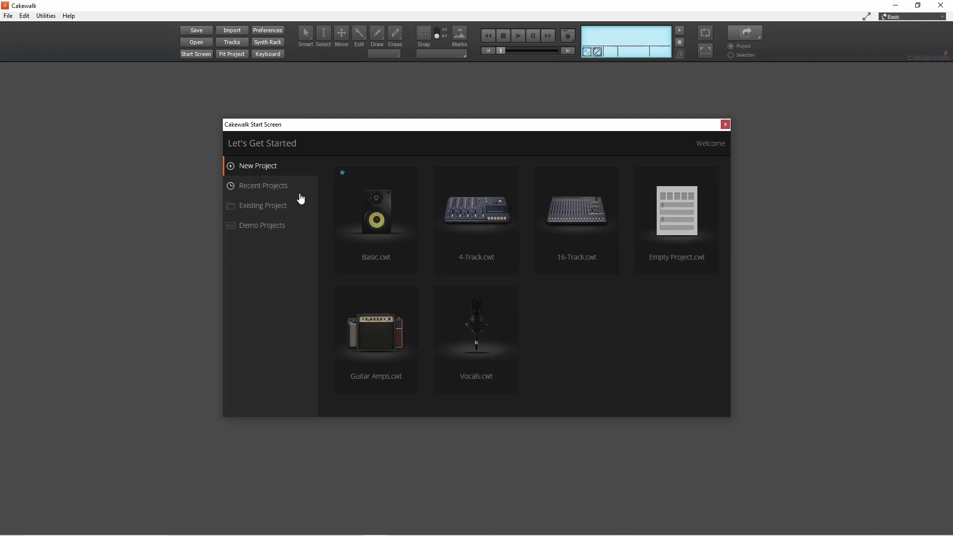
- Create a project from Basic.cwt and insert one Audio track and one MIDI track
click(391, 218)
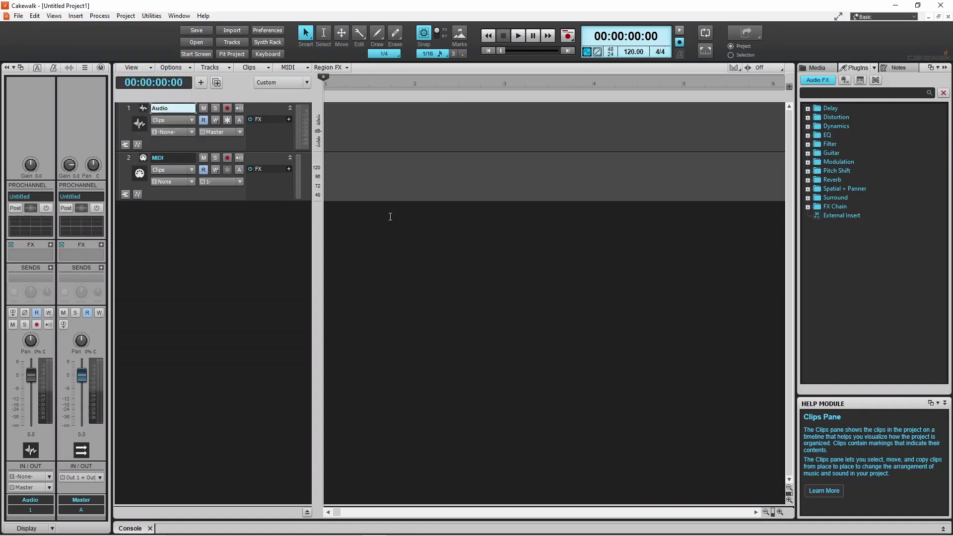
click(77, 16)
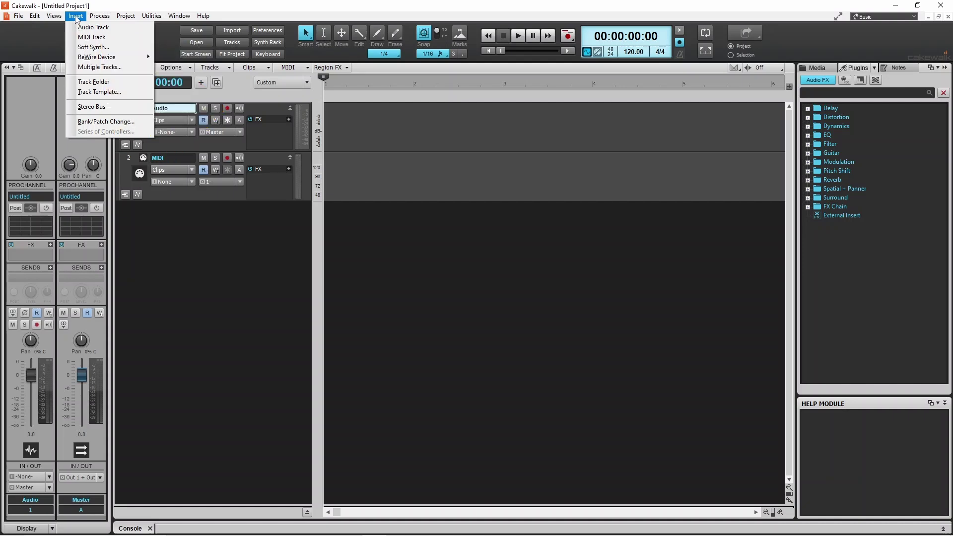
click(86, 26)
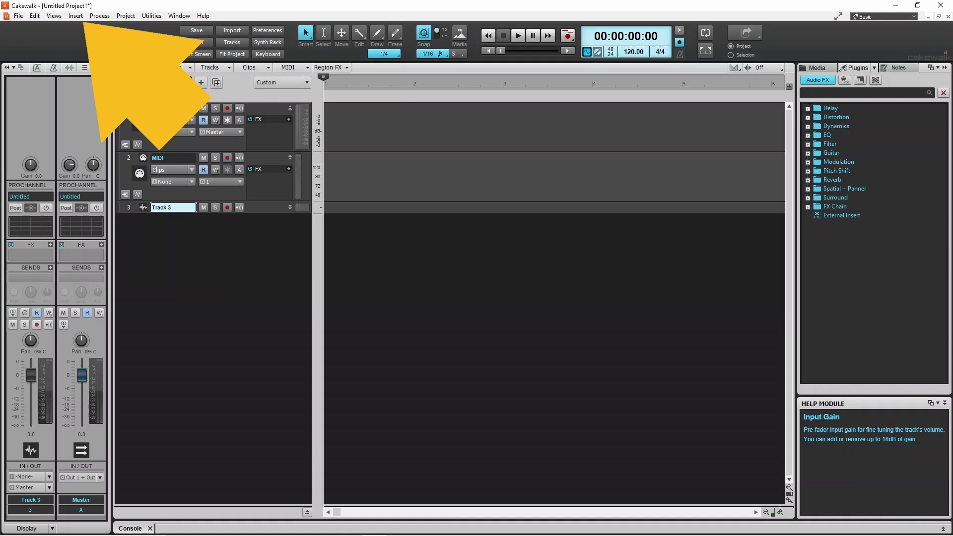
click(75, 17)
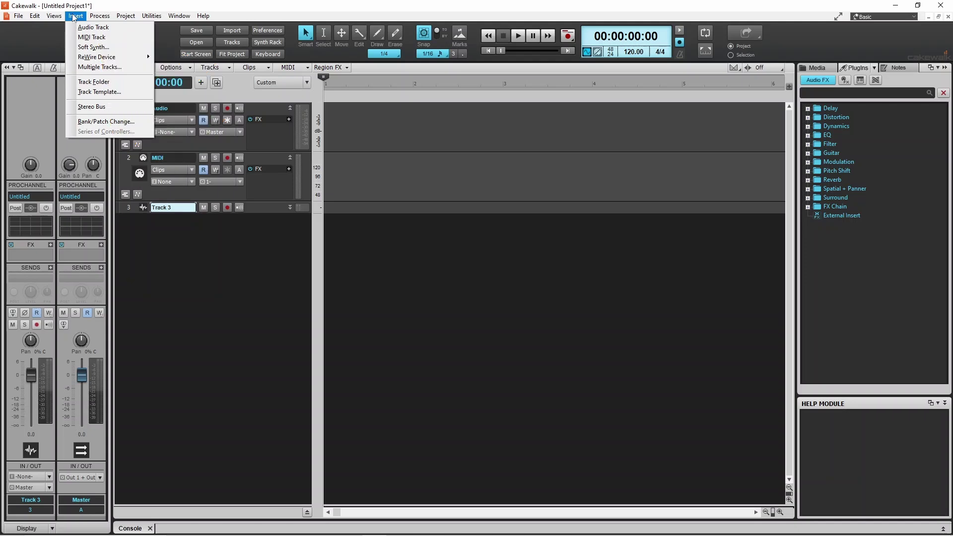
click(87, 37)
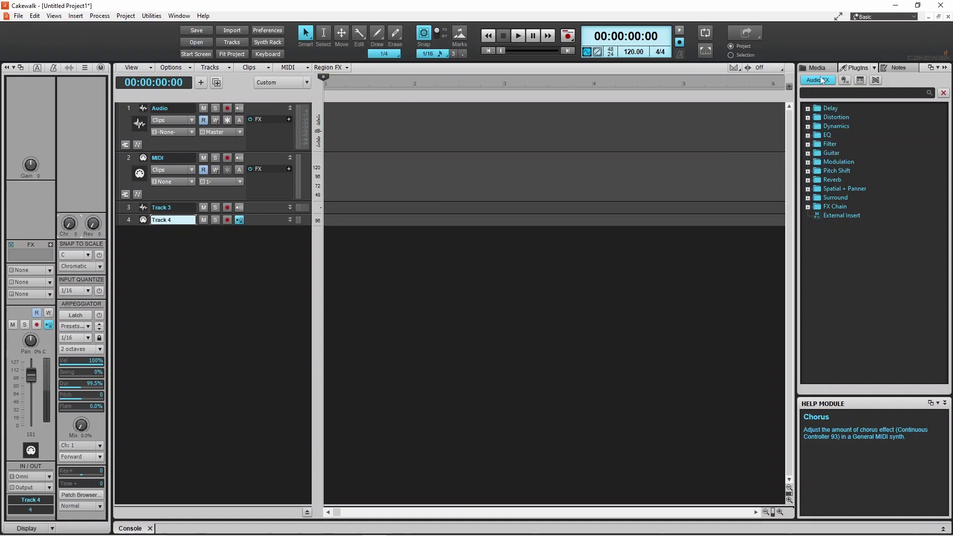
- Insert SI-Electric Piano from the Instruments > Piano plug-ins as a soft synth track
click(860, 81)
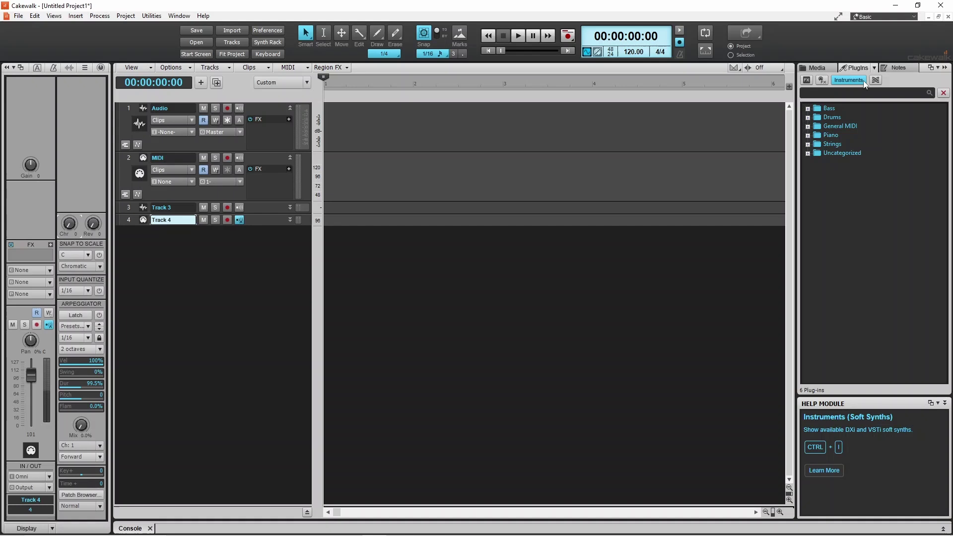
double_click(818, 135)
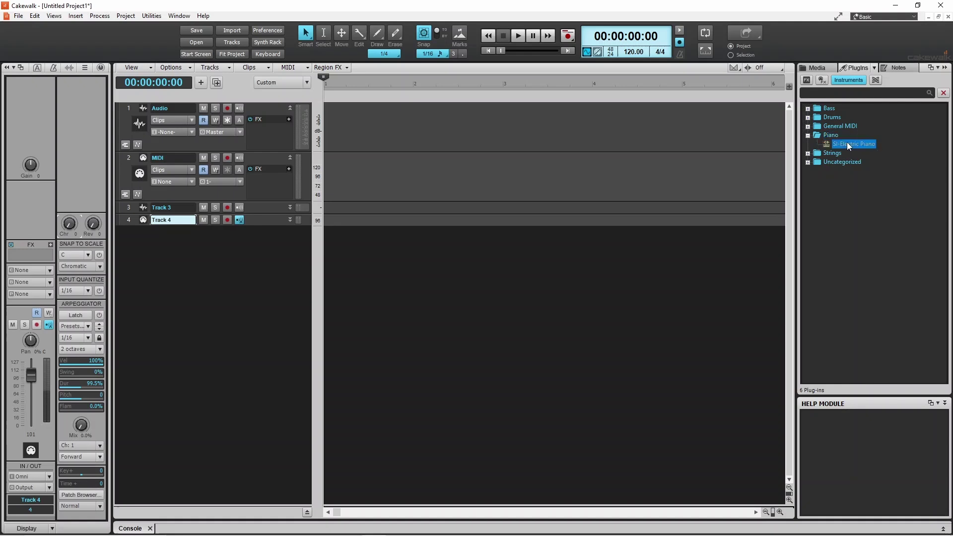
drag(847, 143, 195, 263)
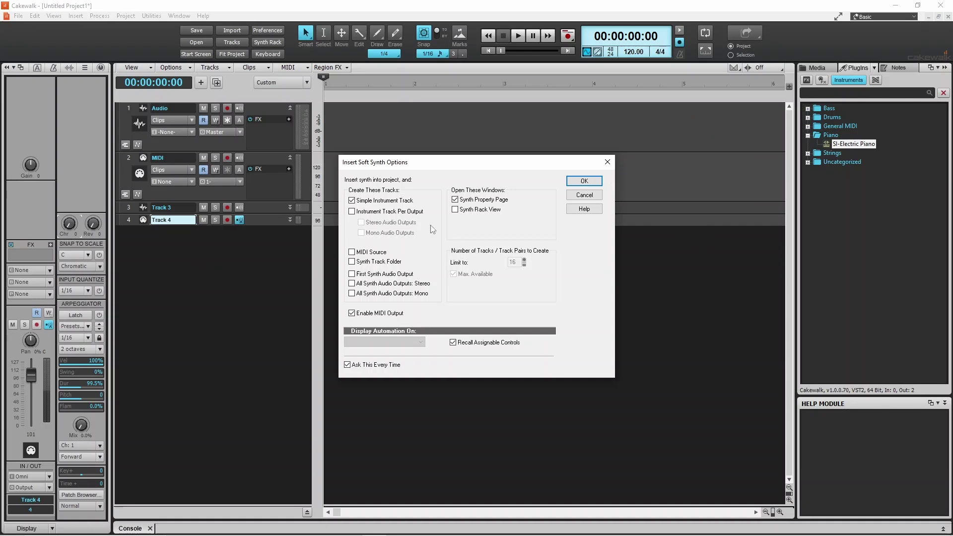
click(591, 182)
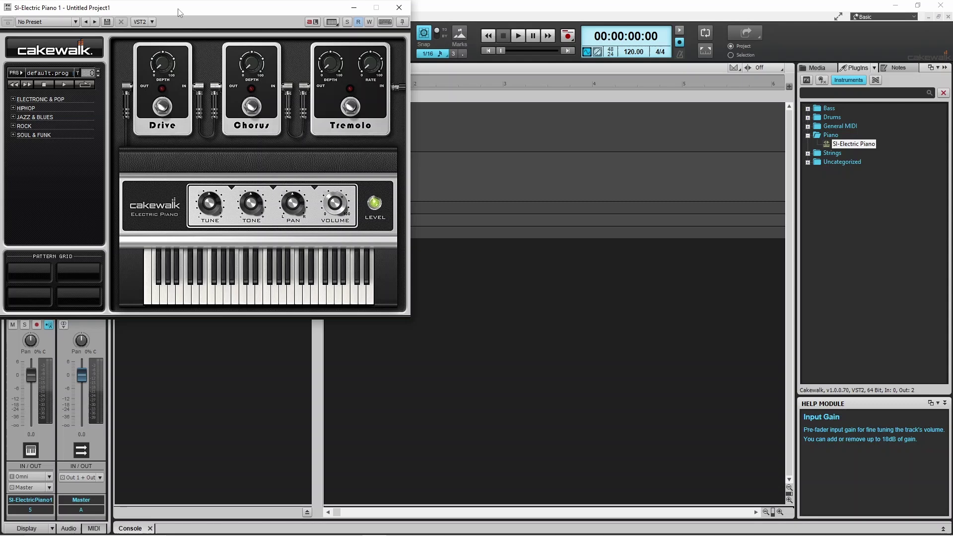
- Move the SI-Electric Piano window toward the centre and play a few test notes
drag(180, 12, 509, 119)
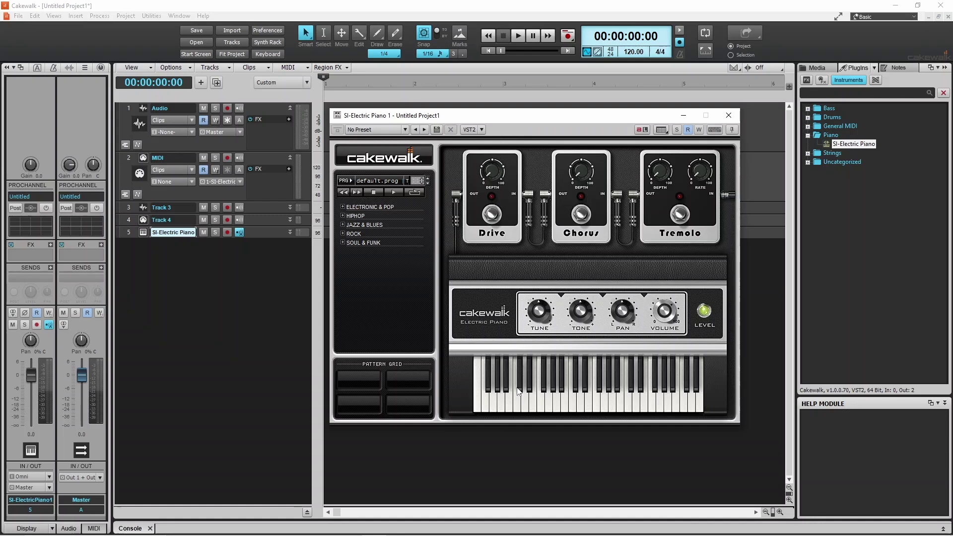
click(525, 404)
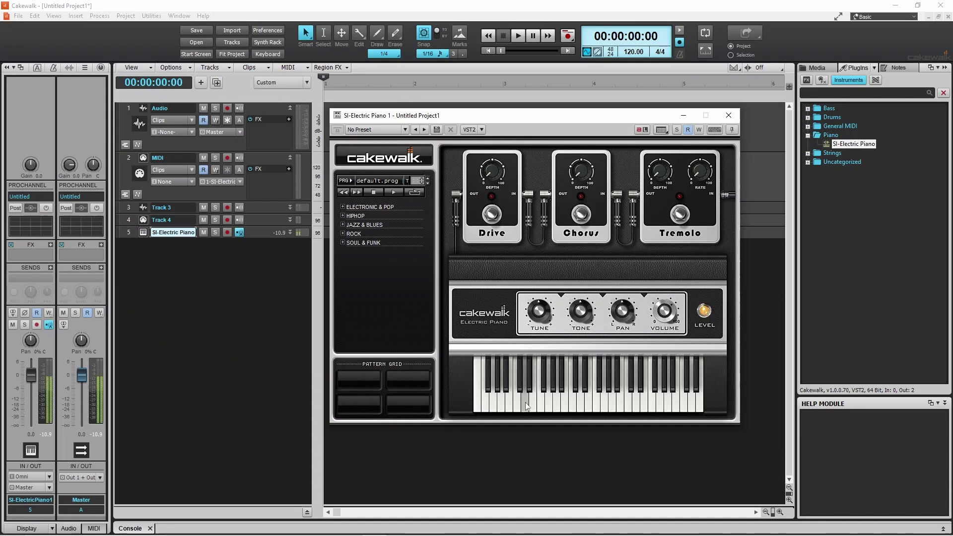
click(565, 404)
click(557, 406)
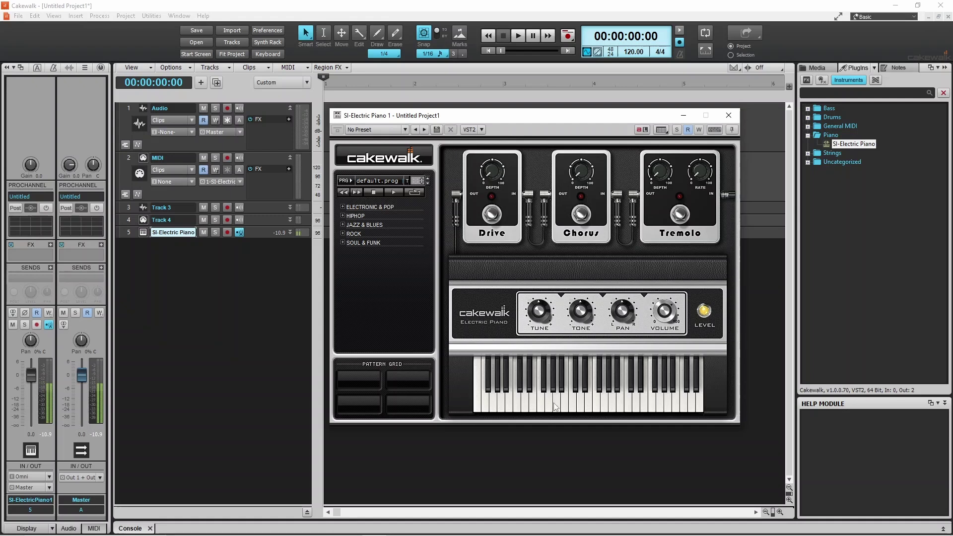
click(546, 401)
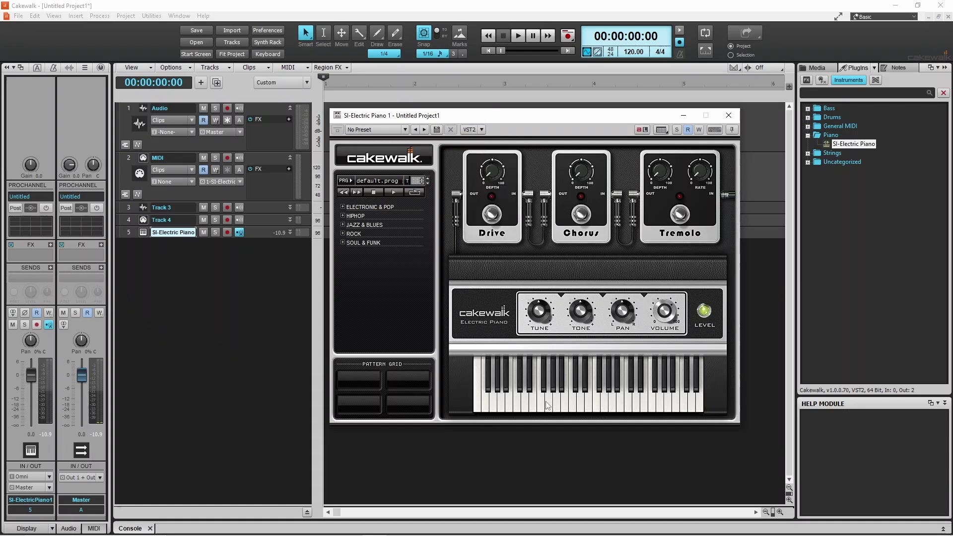
- Load the Classic CP-70 program, audition it on the keys, and close the synth window
click(382, 183)
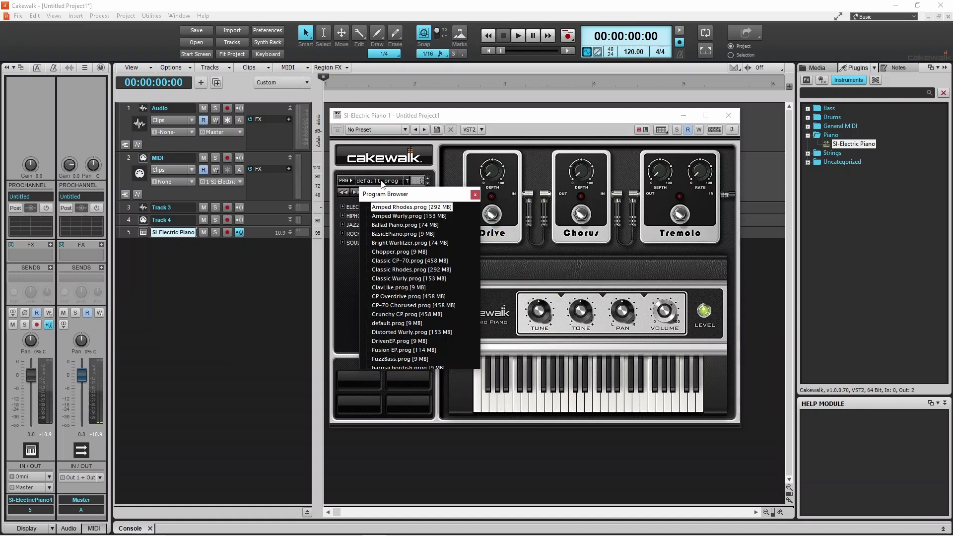
click(392, 260)
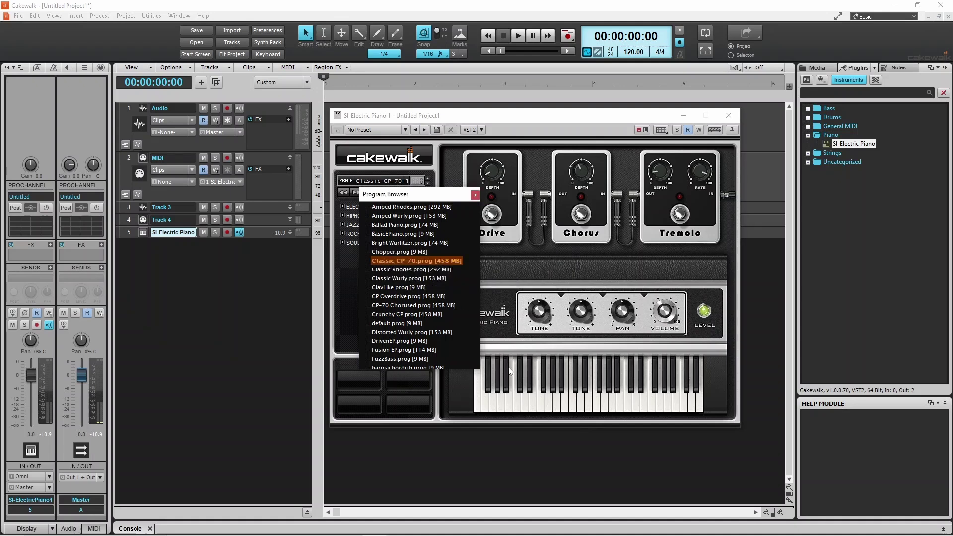
click(476, 194)
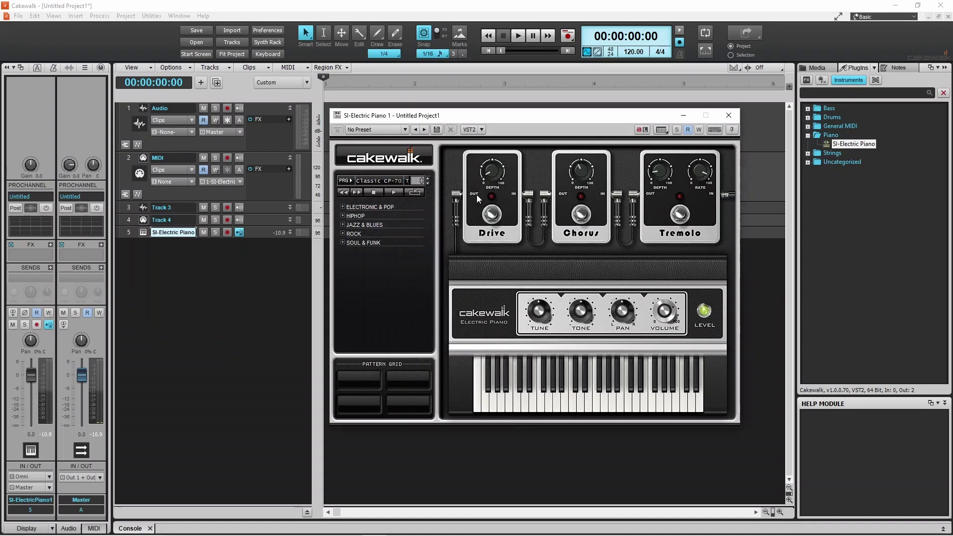
click(526, 399)
click(563, 401)
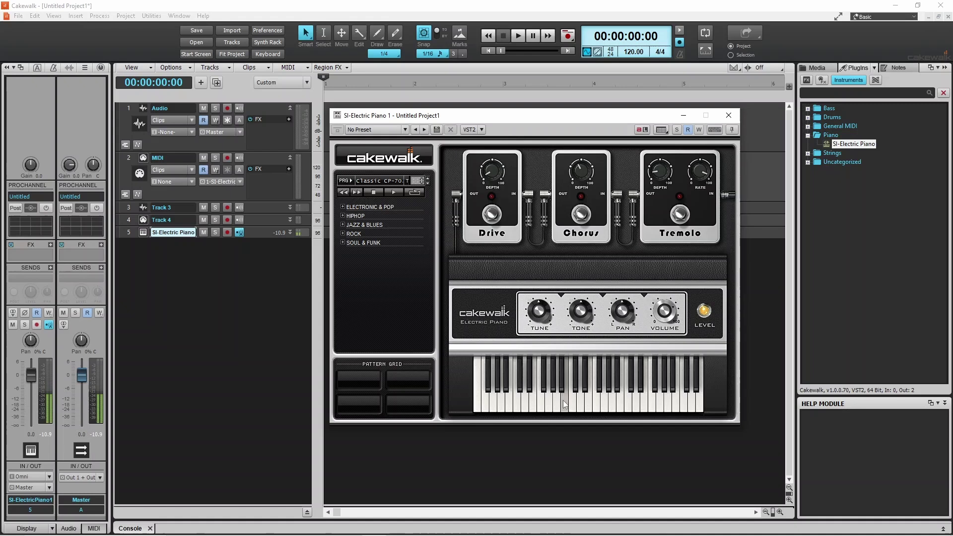
click(551, 405)
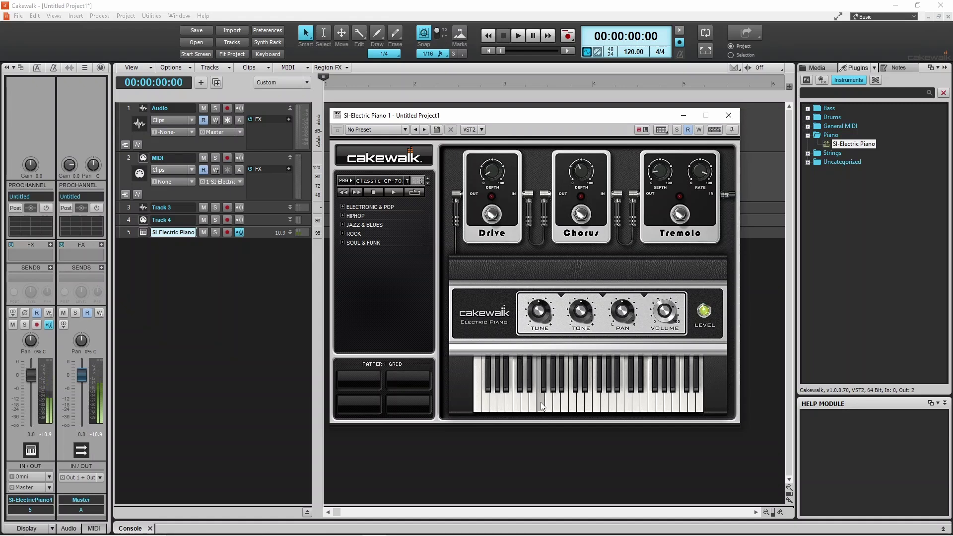
click(542, 405)
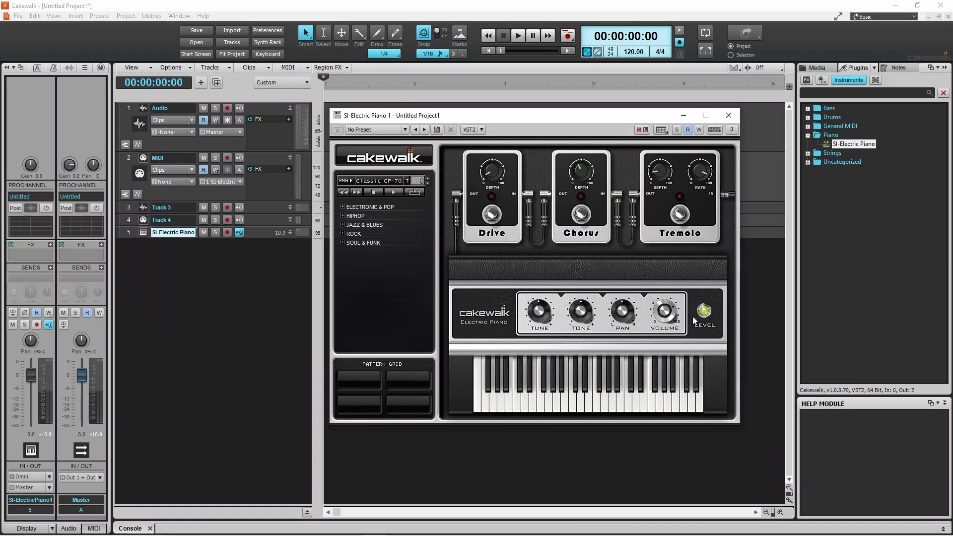
click(729, 115)
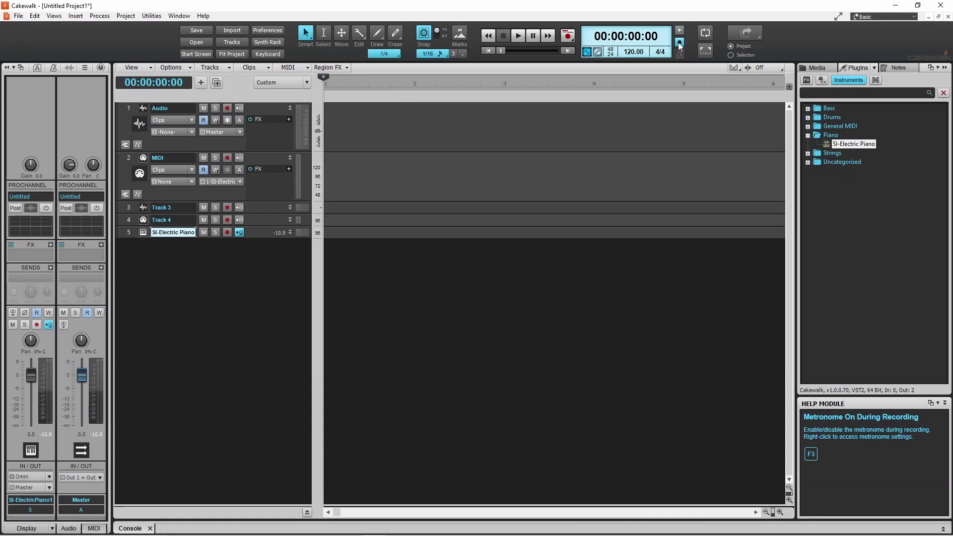
- Change the project tempo from 120 to 110 and arm the SI-Electric Piano track
click(639, 52)
drag(638, 53, 619, 53)
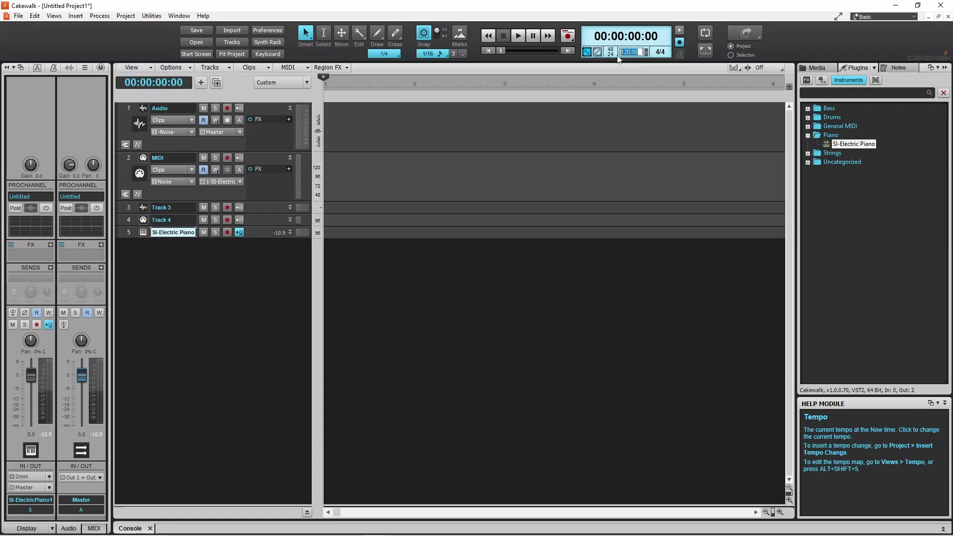
text(11)
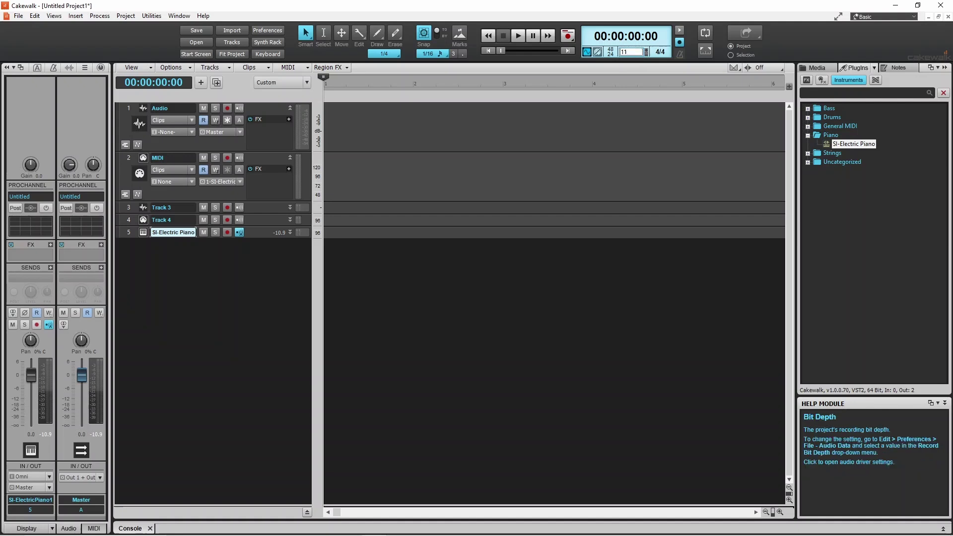
text(0)
key(Return)
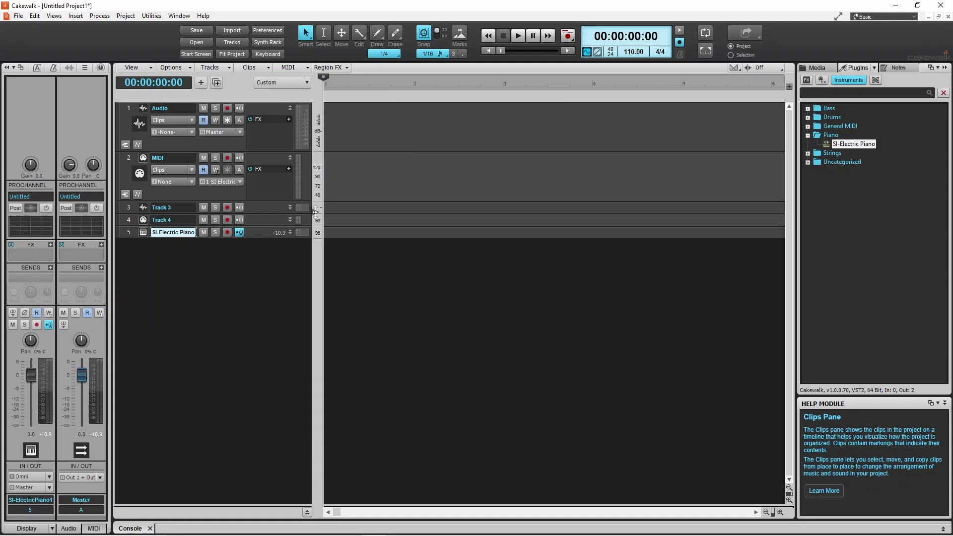
click(226, 233)
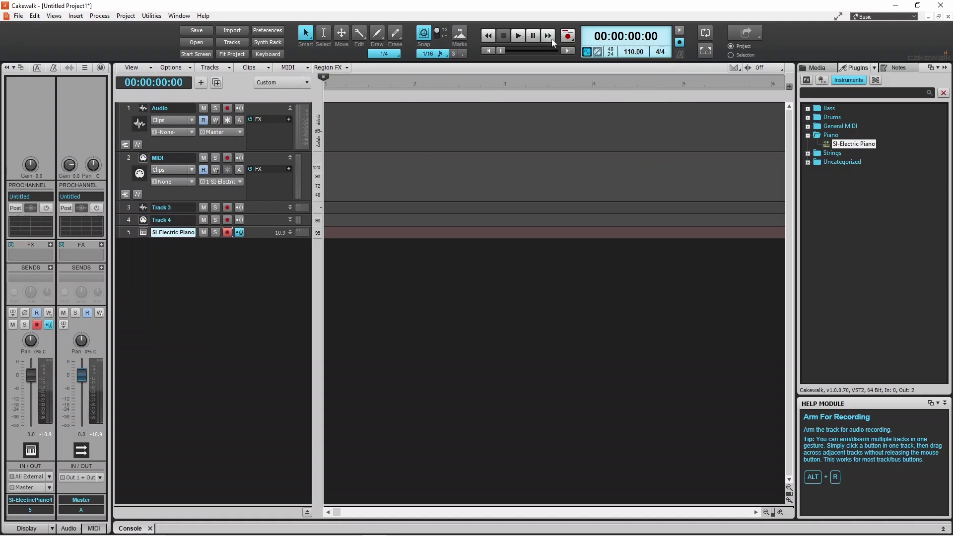
- Run a quick record-and-stop test, then bring up the Virtual Controller keyboard
click(567, 36)
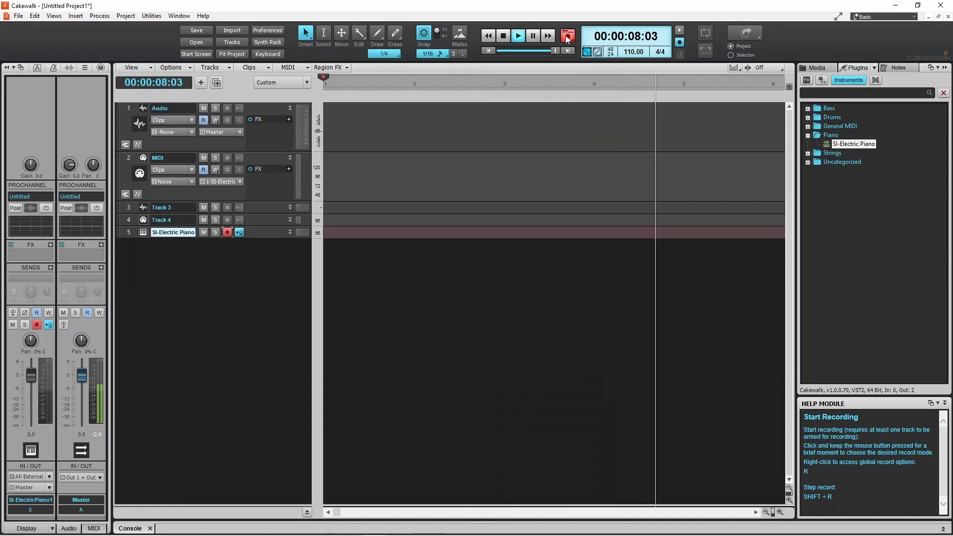
click(504, 37)
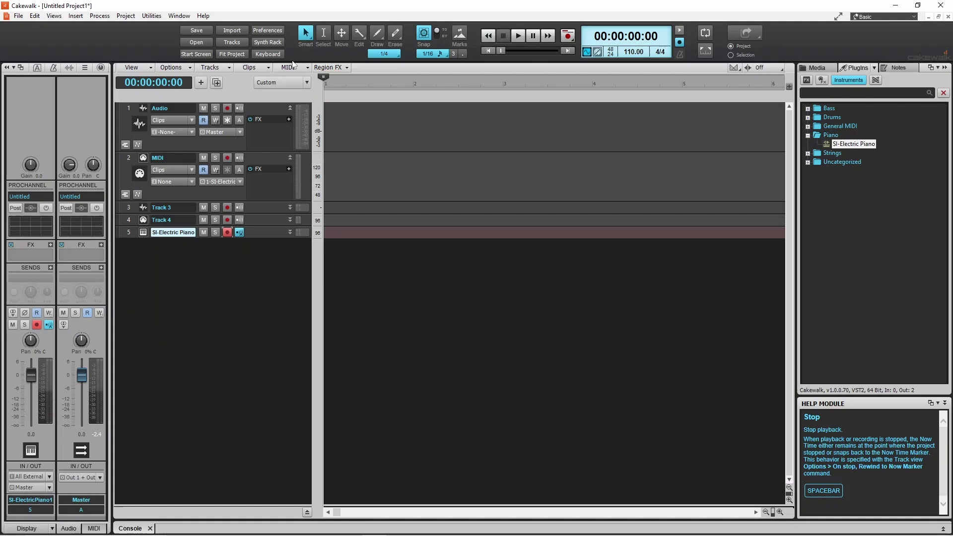
click(268, 54)
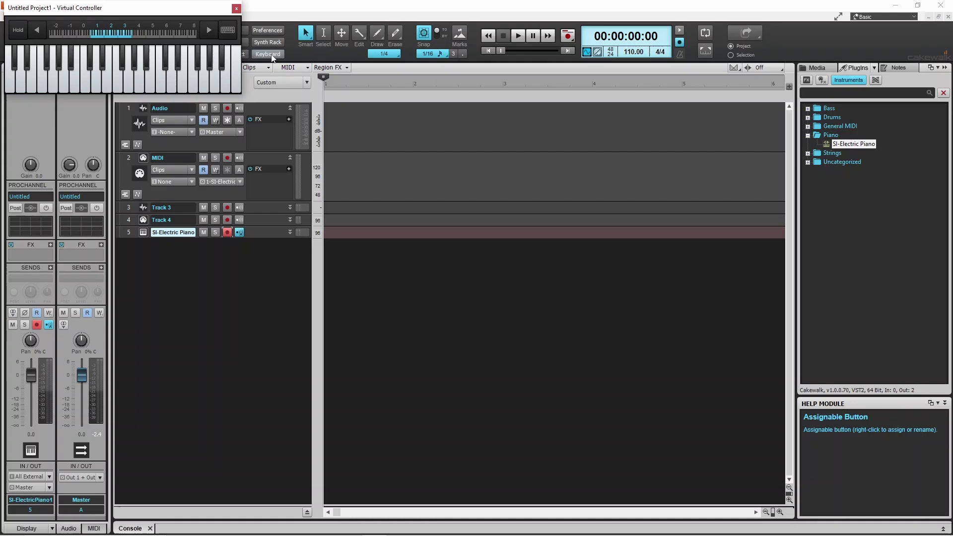
- Test the virtual keyboard, switch it to QWERTY mode, and play notes on A, D, S
click(143, 82)
click(160, 88)
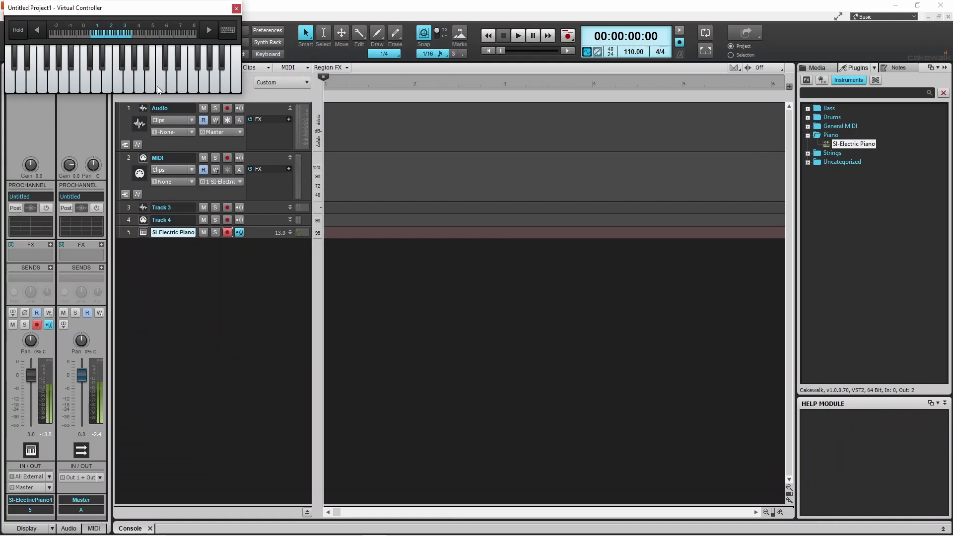
click(151, 88)
click(227, 31)
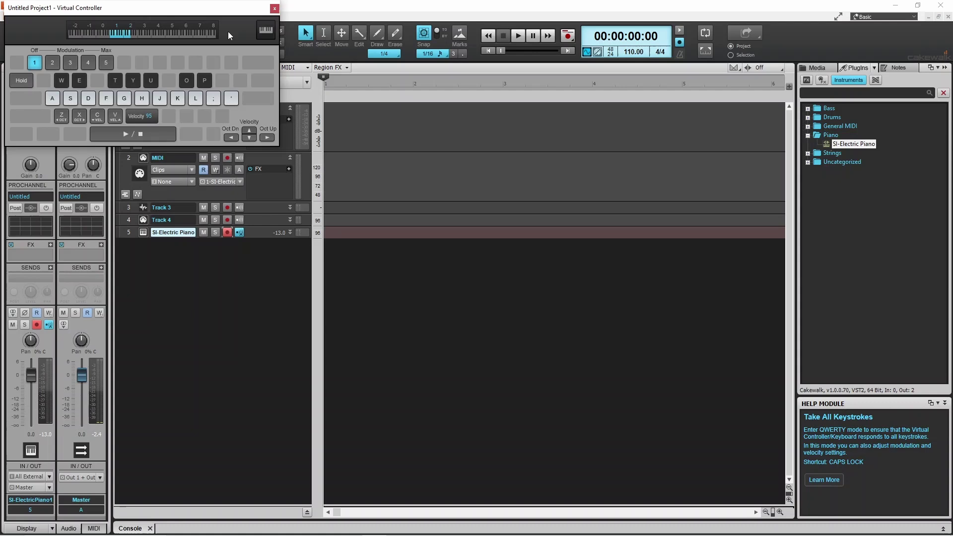
key(a)
key(d)
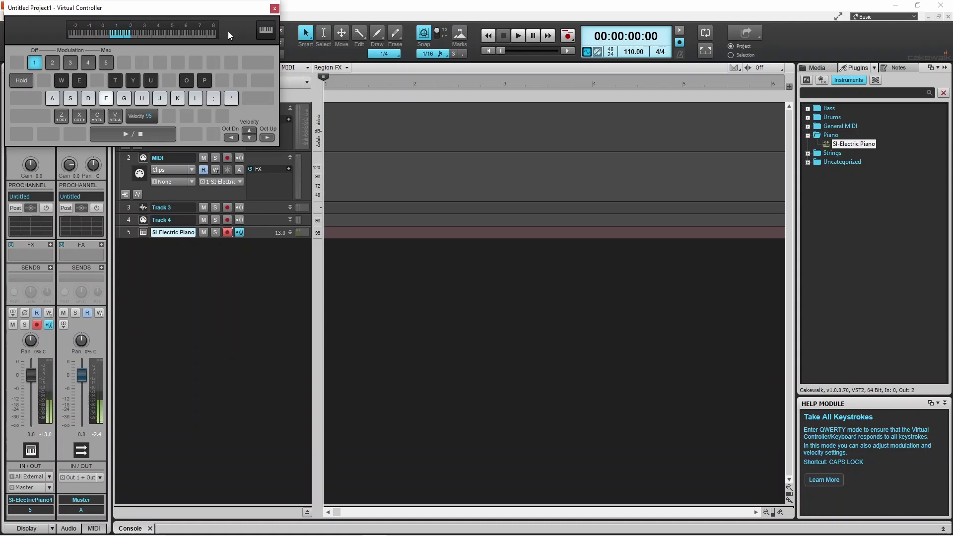
key(d)
key(s)
key(a)
- Shift the range up two octaves with X and practise the phrase, ending with an A+G chord
key(x)
key(x)
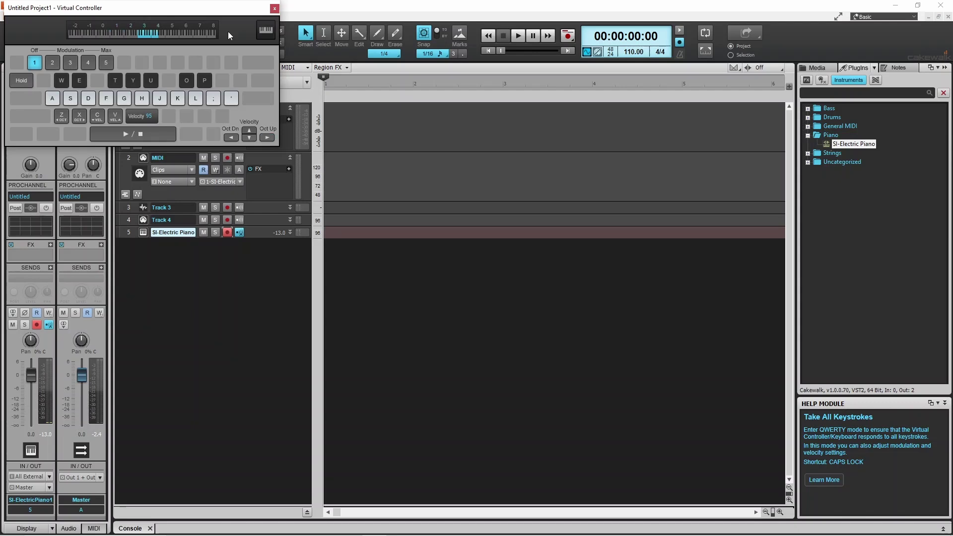
key(a)
key(d)
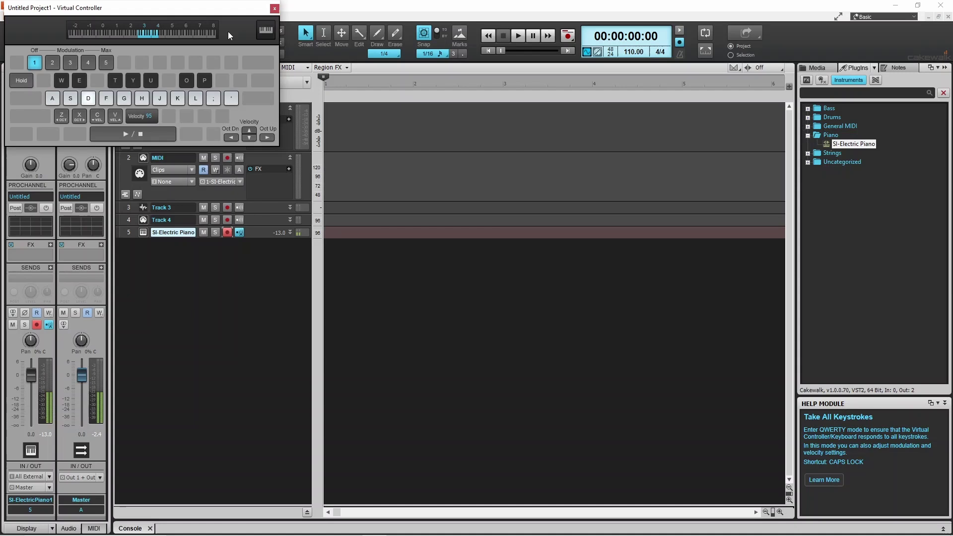
key(d)
key(s)
key(a)
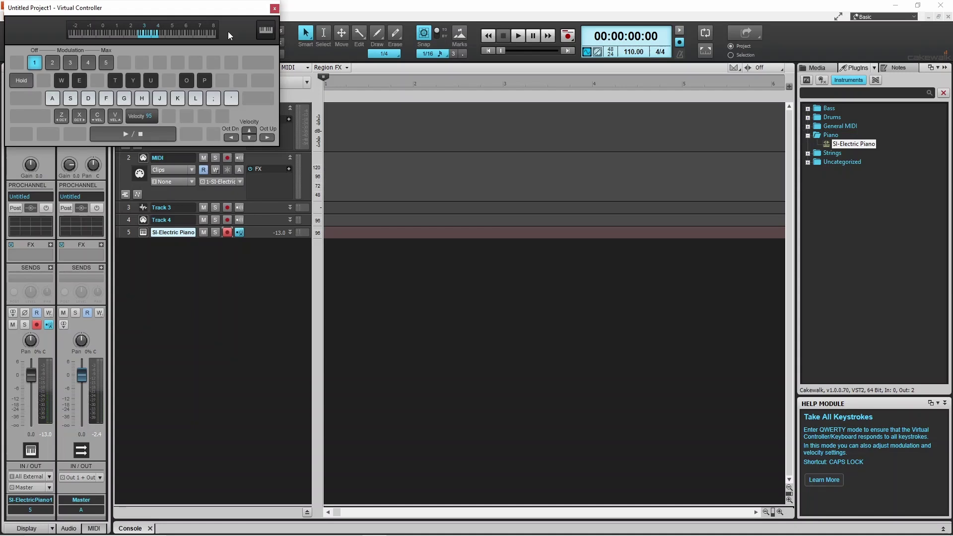
key(a)
key(g)
- Record the Record 1 piano clip, play it back, and disarm the SI-Electric Piano track
click(568, 36)
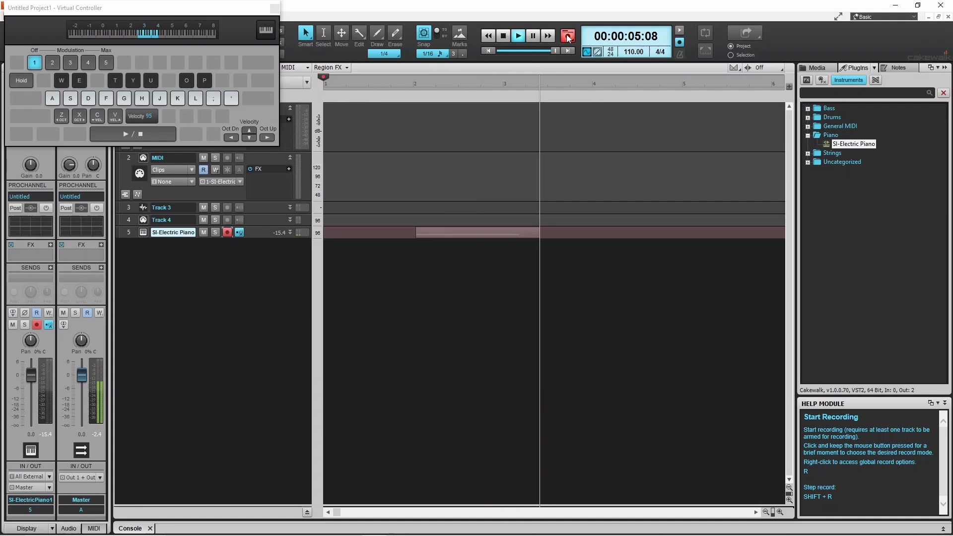
click(503, 36)
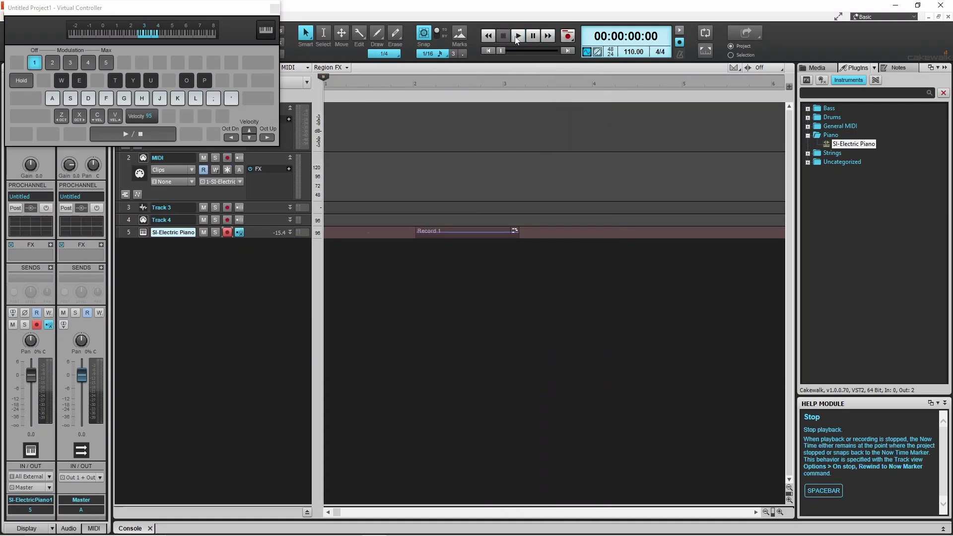
click(518, 36)
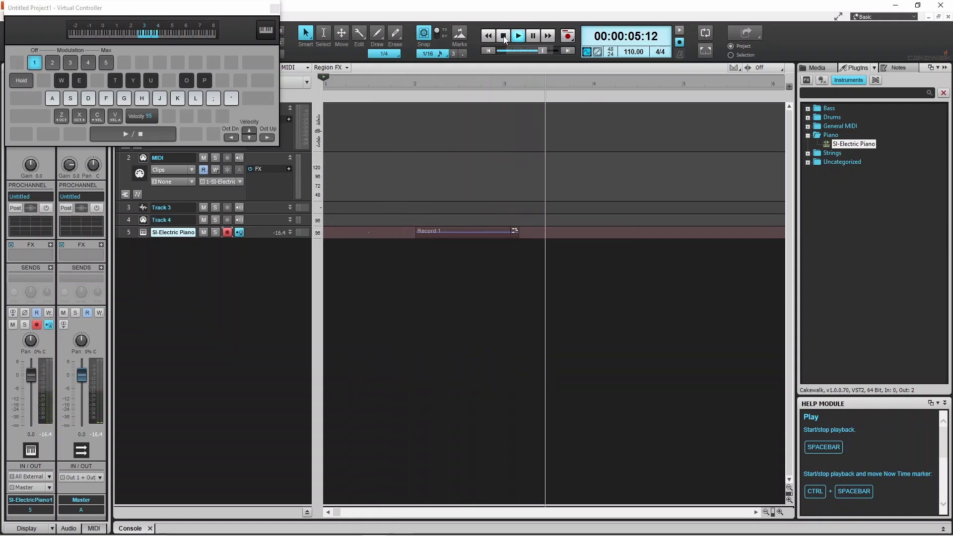
click(503, 36)
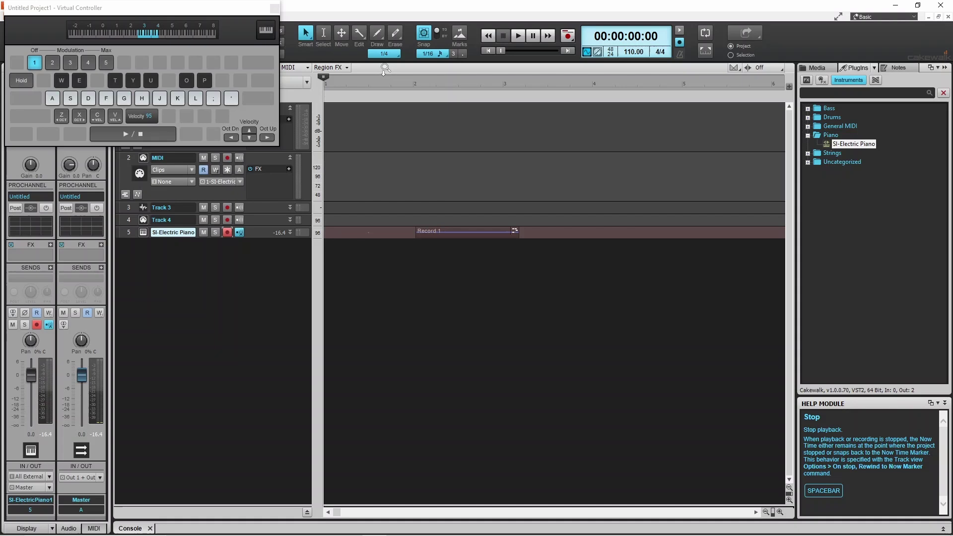
click(226, 233)
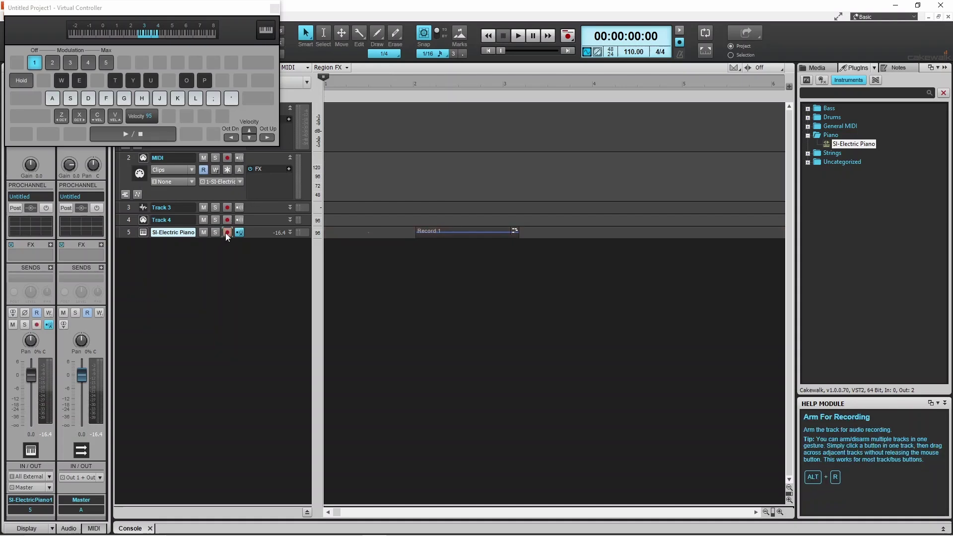
- Close the virtual keyboard and set the Audio track input to ZOOM U-22 ASIO Driver In 1
click(273, 9)
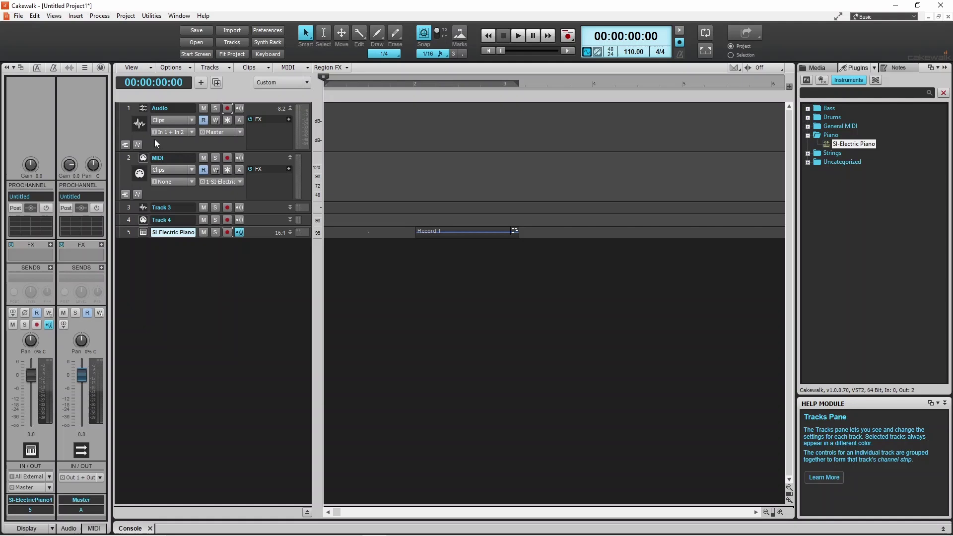
click(128, 108)
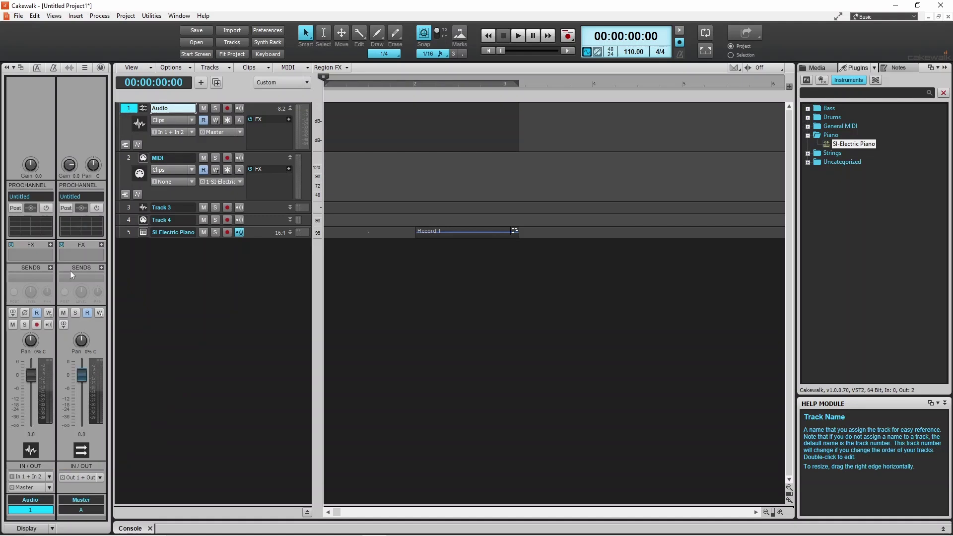
click(52, 475)
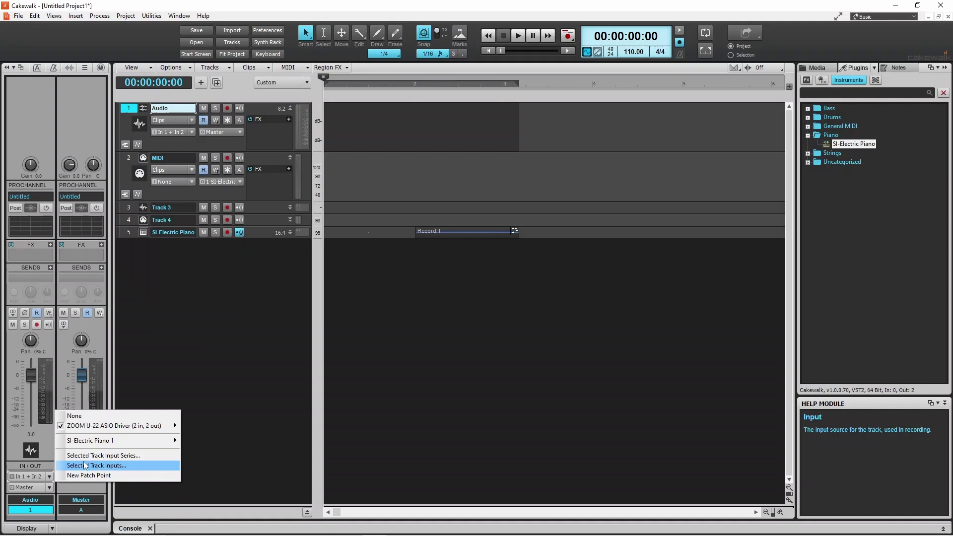
mouse_move(157, 429)
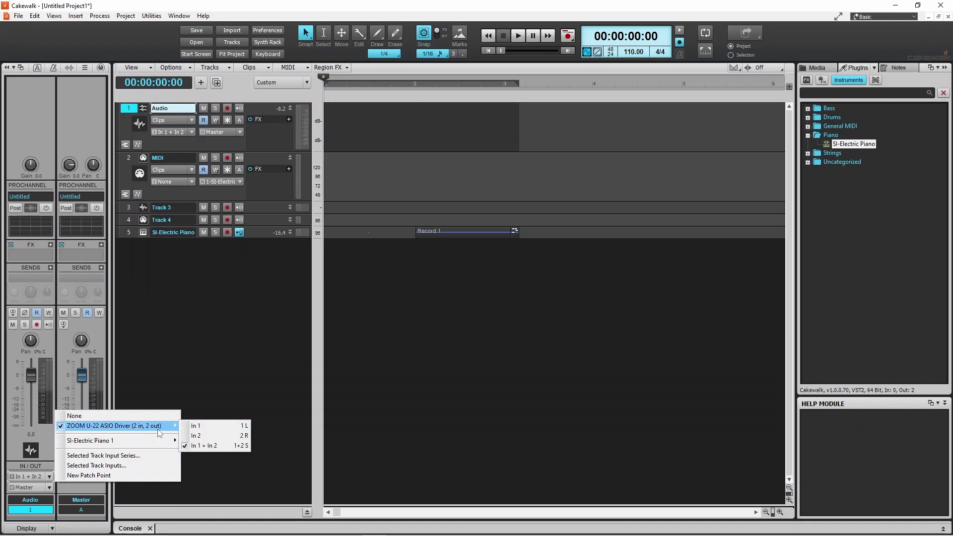
click(197, 426)
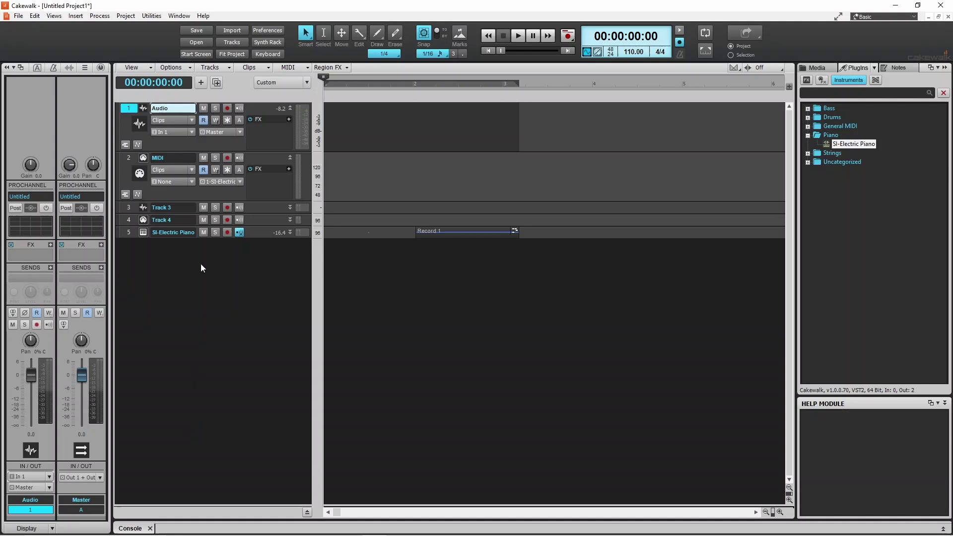
click(227, 108)
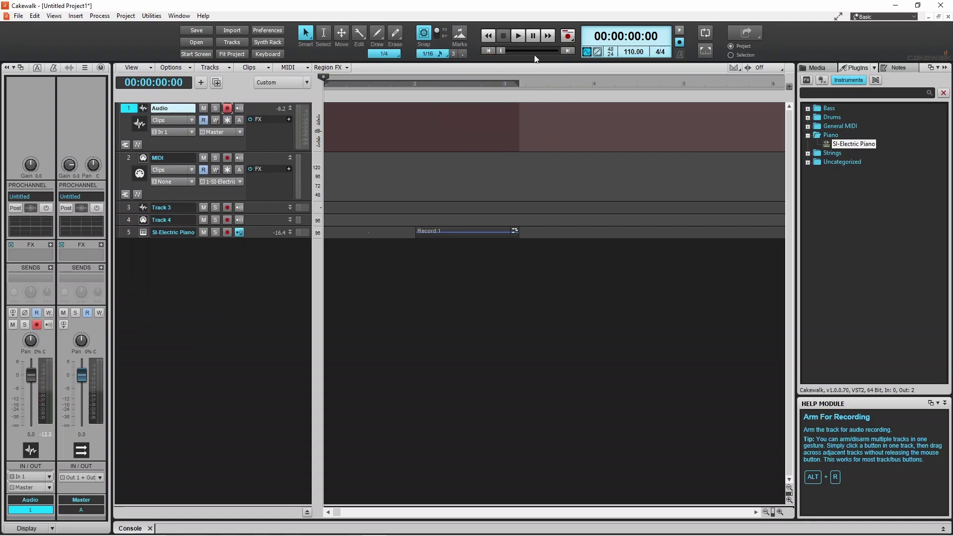
click(568, 36)
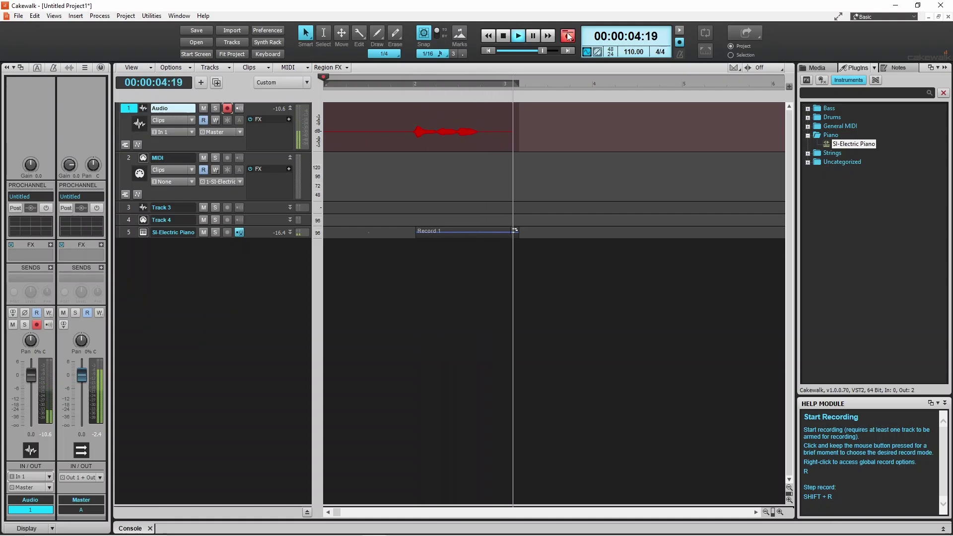
click(505, 37)
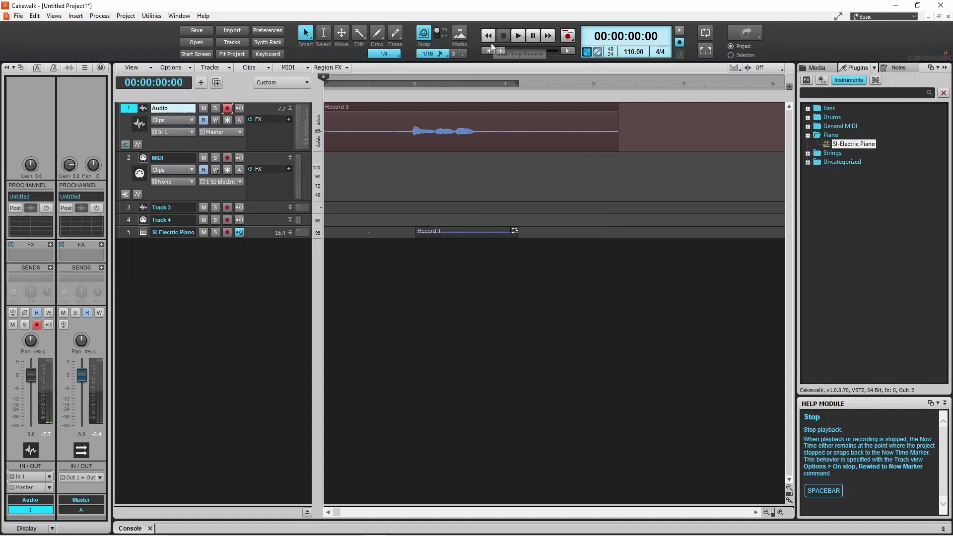
click(519, 37)
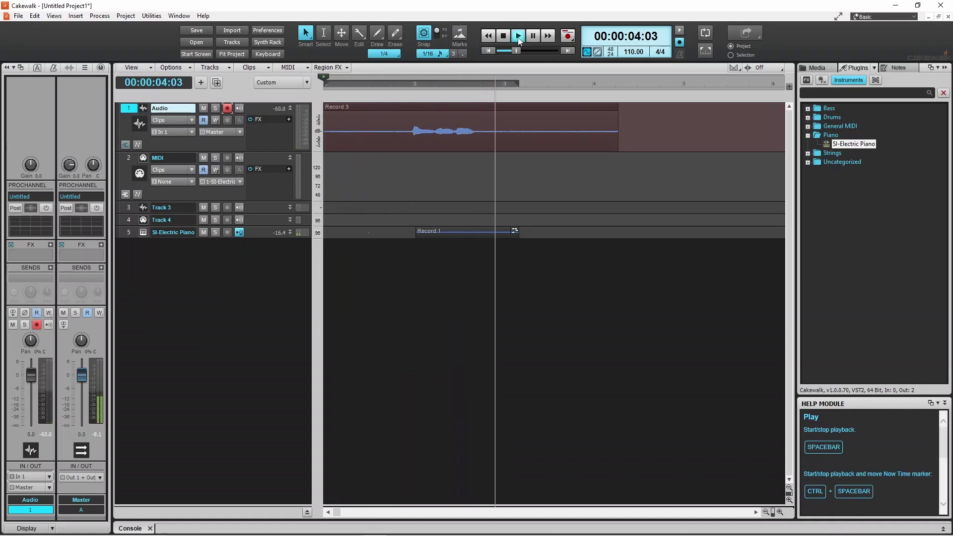
click(505, 37)
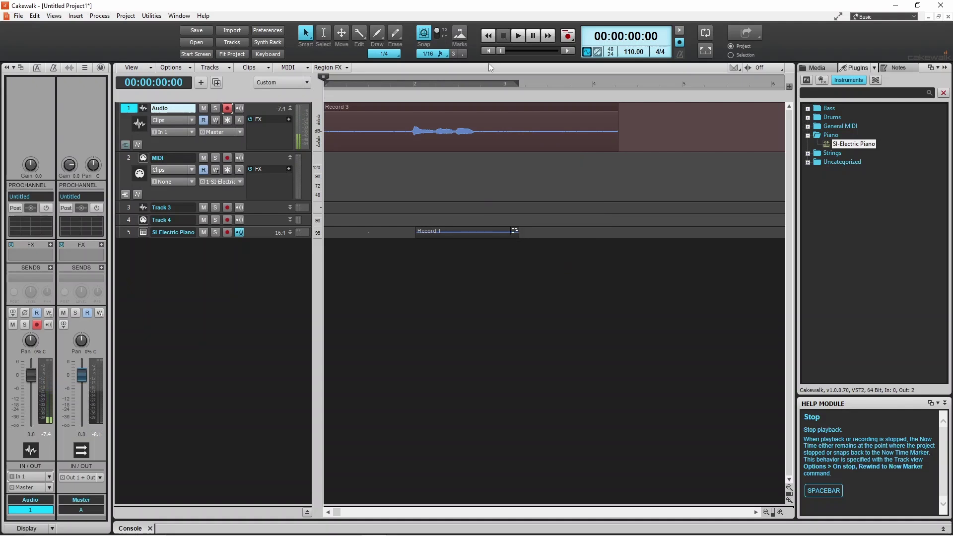
right_click(456, 110)
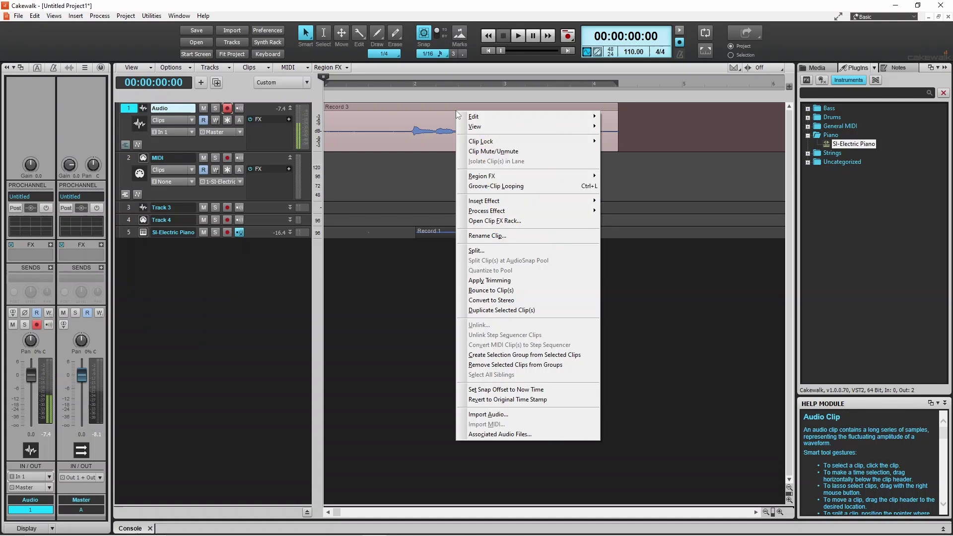
mouse_move(470, 117)
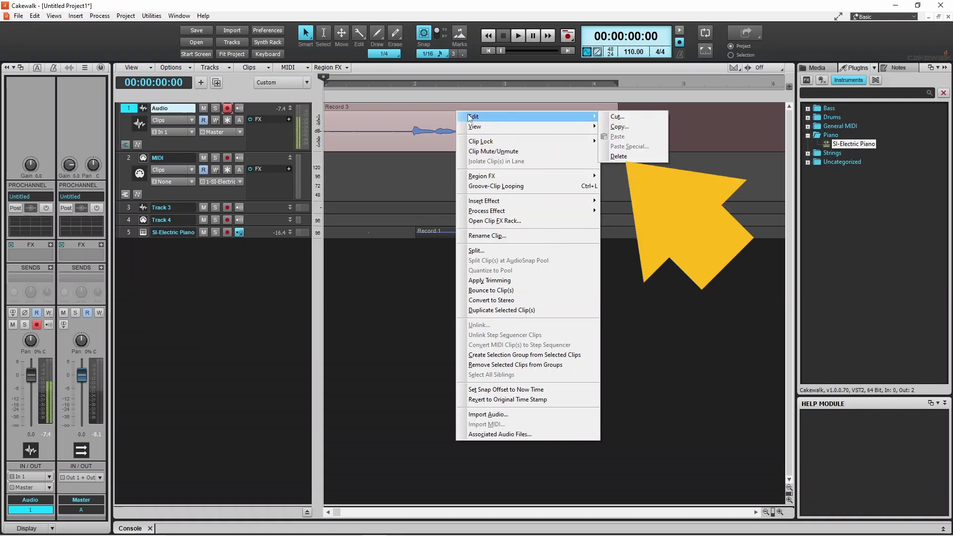
click(615, 156)
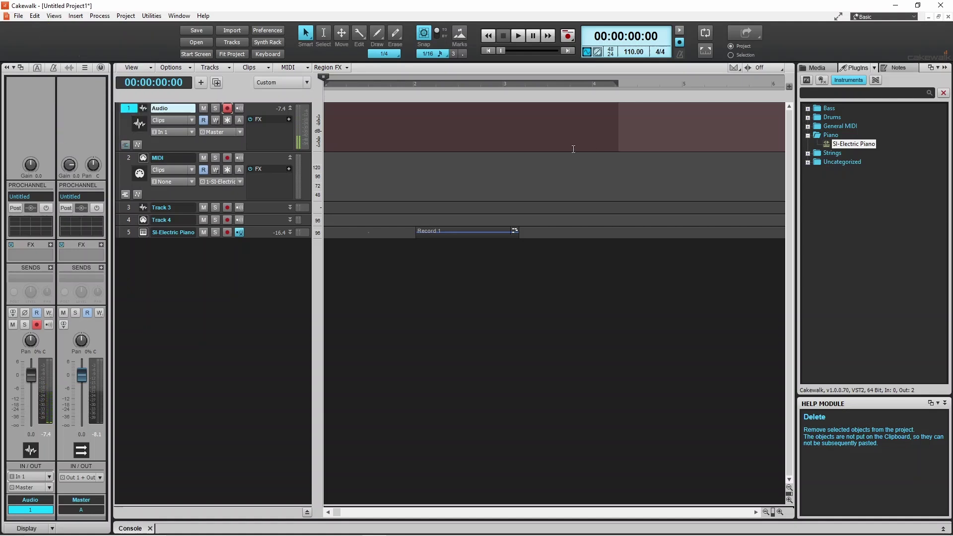
click(35, 16)
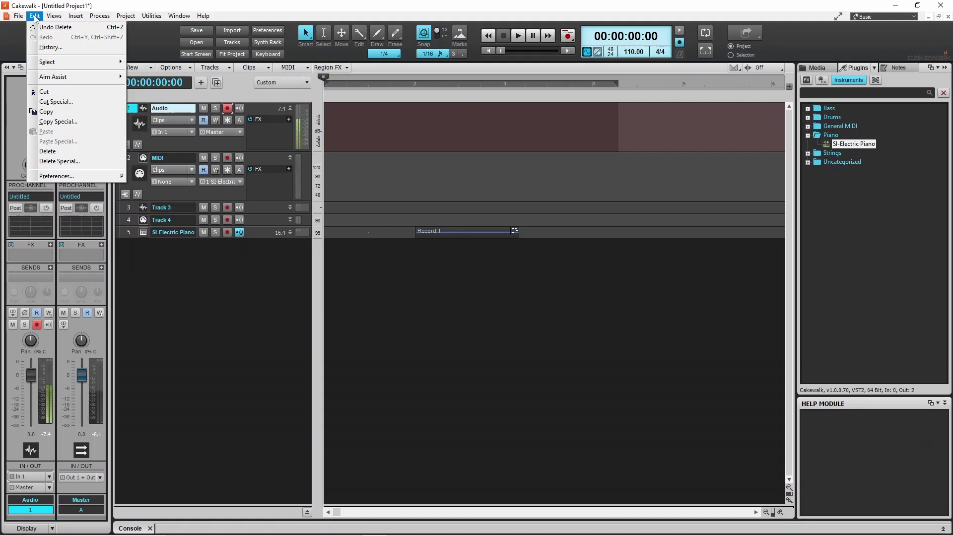
click(41, 27)
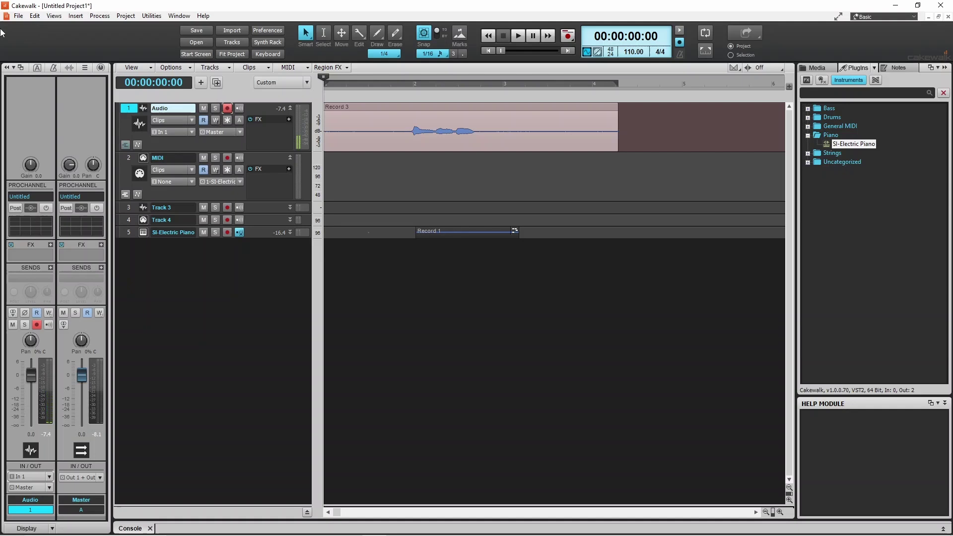
- Audition the SI-Electric Piano track at about -11 dB, then set its volume to 6.0 dB and replay
click(127, 233)
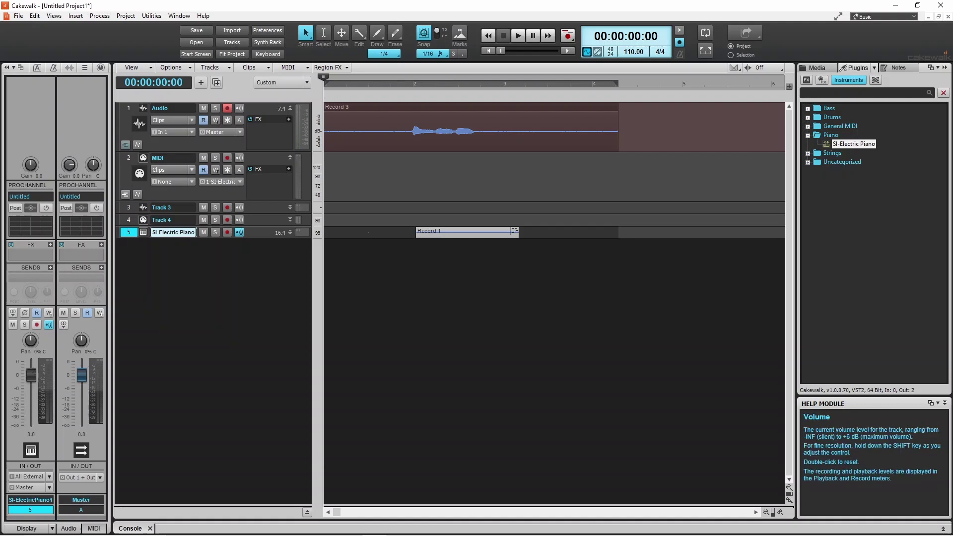
drag(31, 376, 31, 399)
click(518, 37)
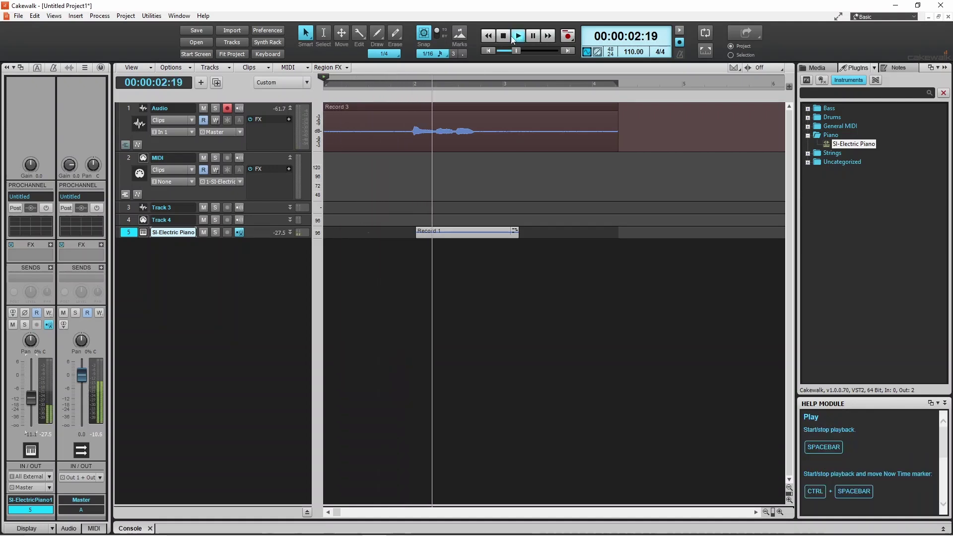
click(503, 36)
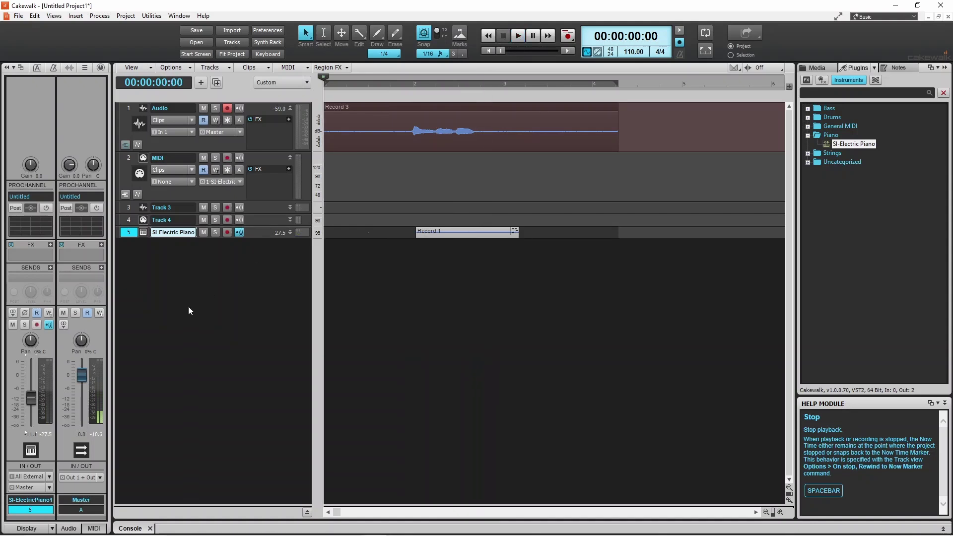
drag(30, 398, 31, 362)
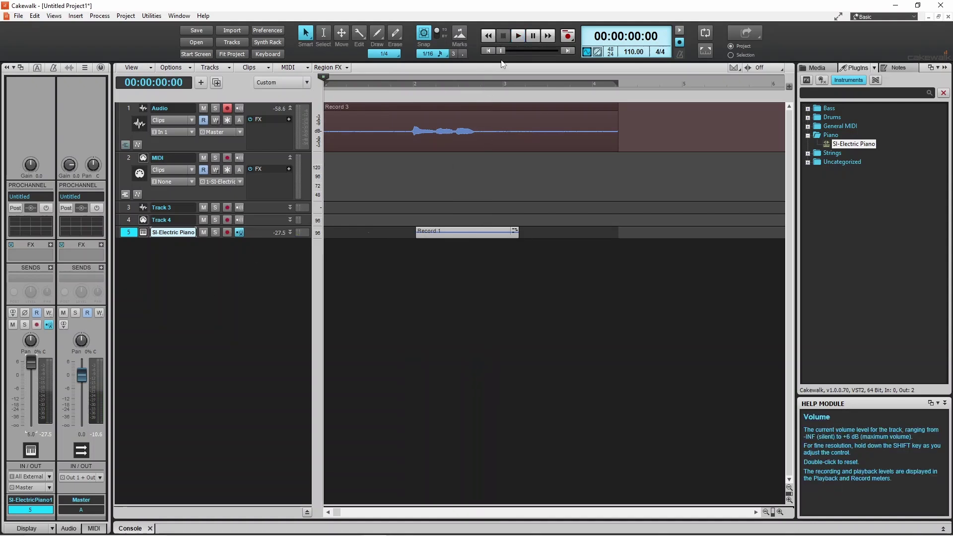
click(518, 35)
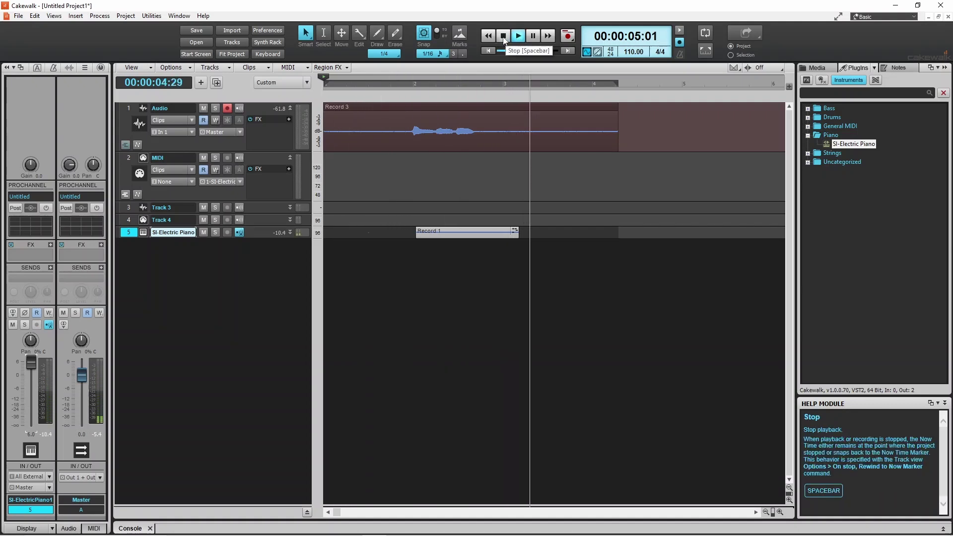
click(503, 37)
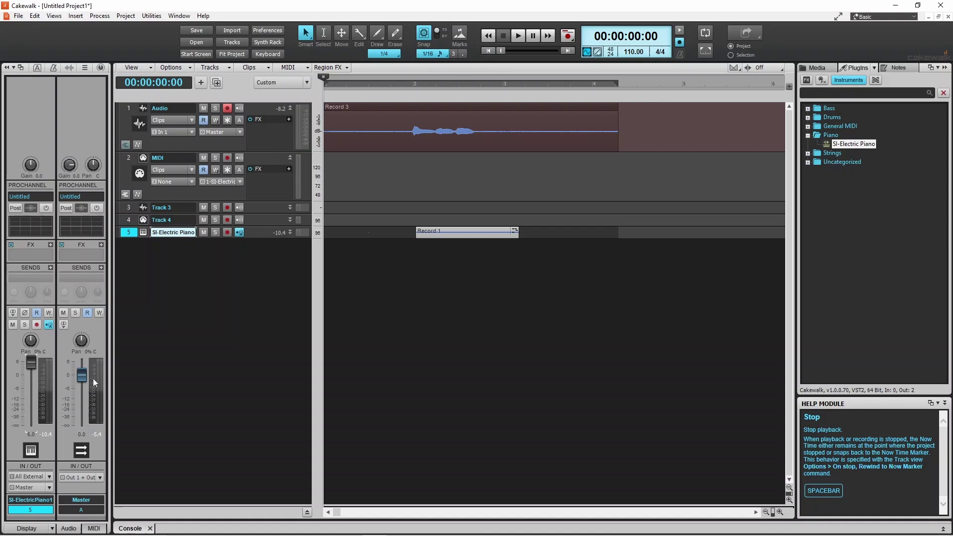
- Audition the Master bus at about -6.5 dB, then raise it to about 3.7 dB and replay
drag(81, 375, 81, 389)
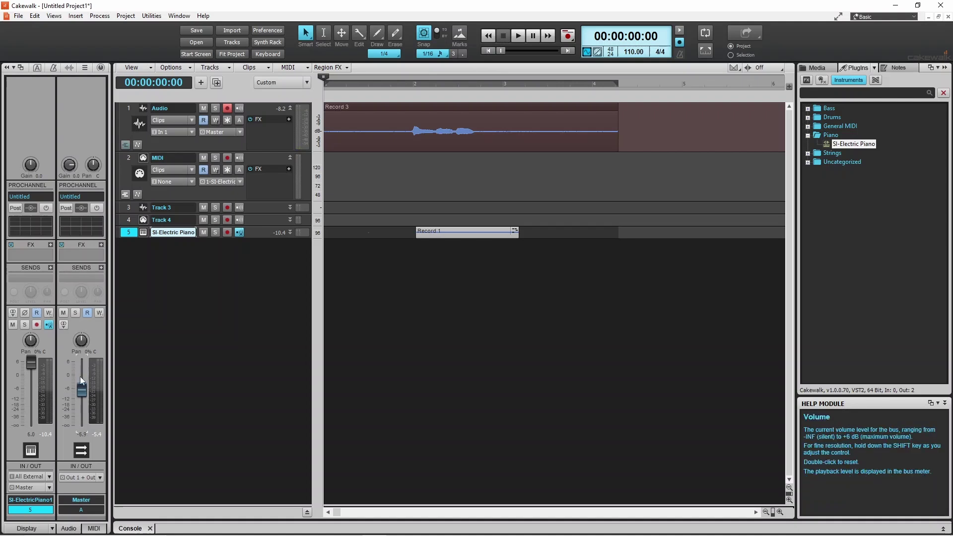
click(517, 35)
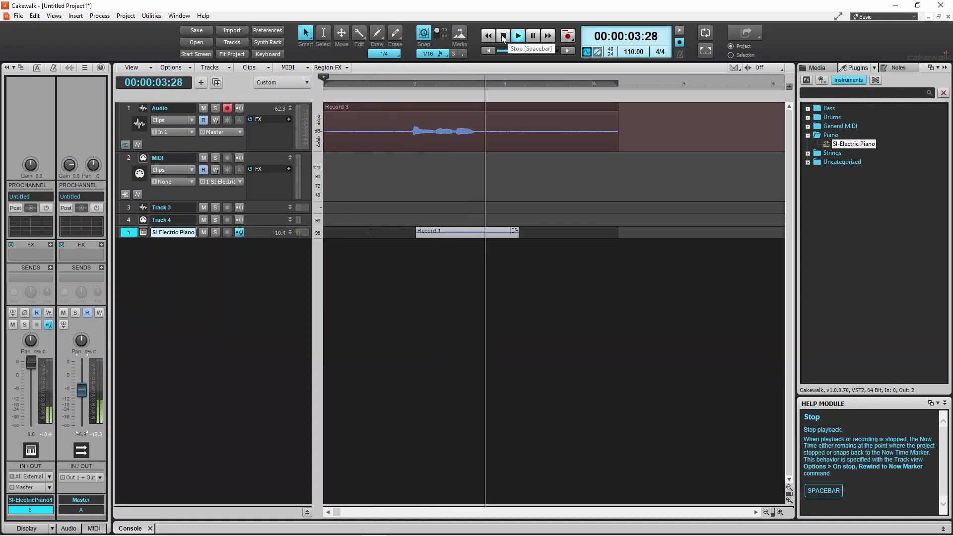
click(505, 36)
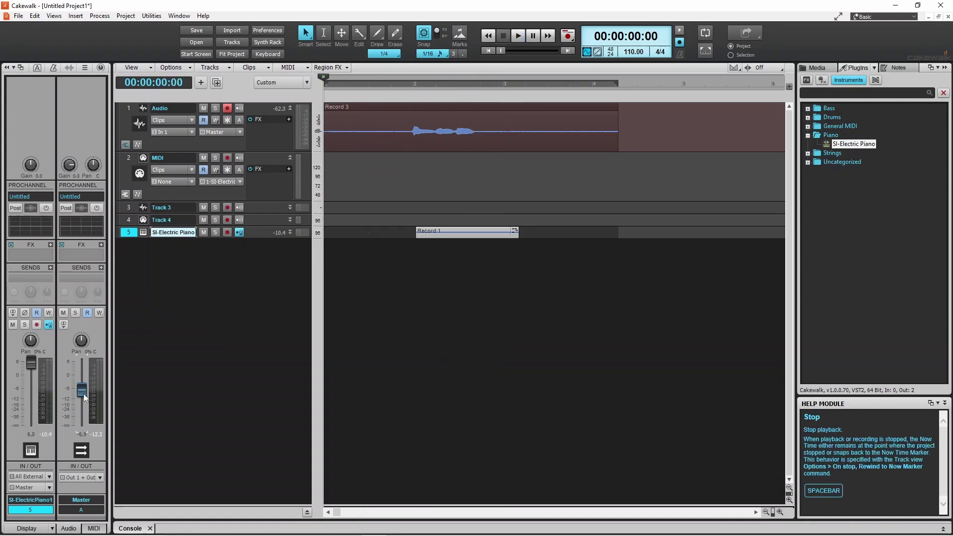
drag(82, 390, 82, 368)
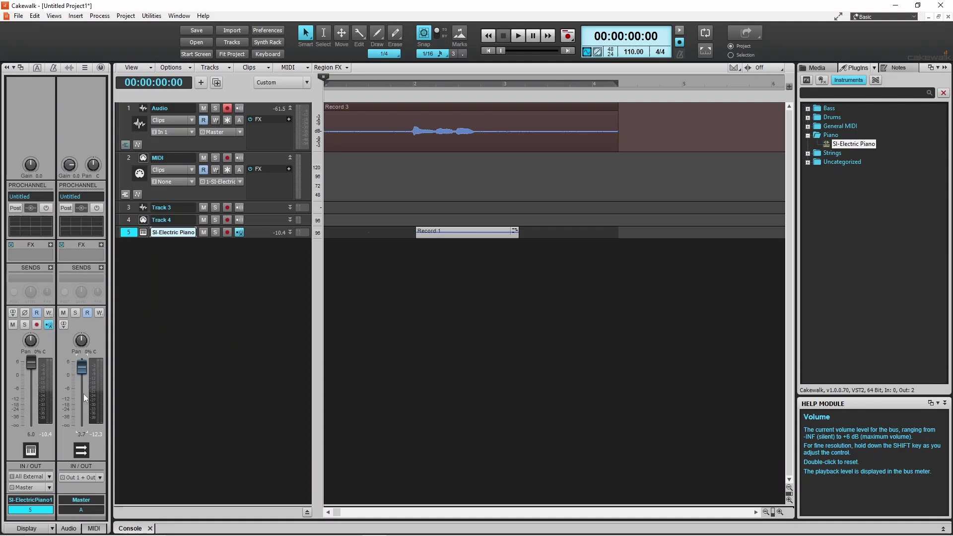
click(520, 36)
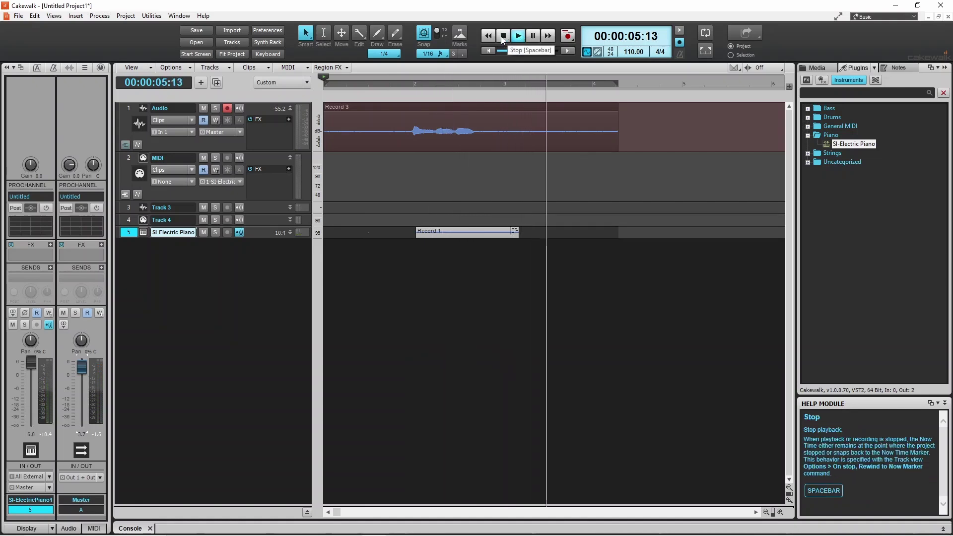
click(503, 37)
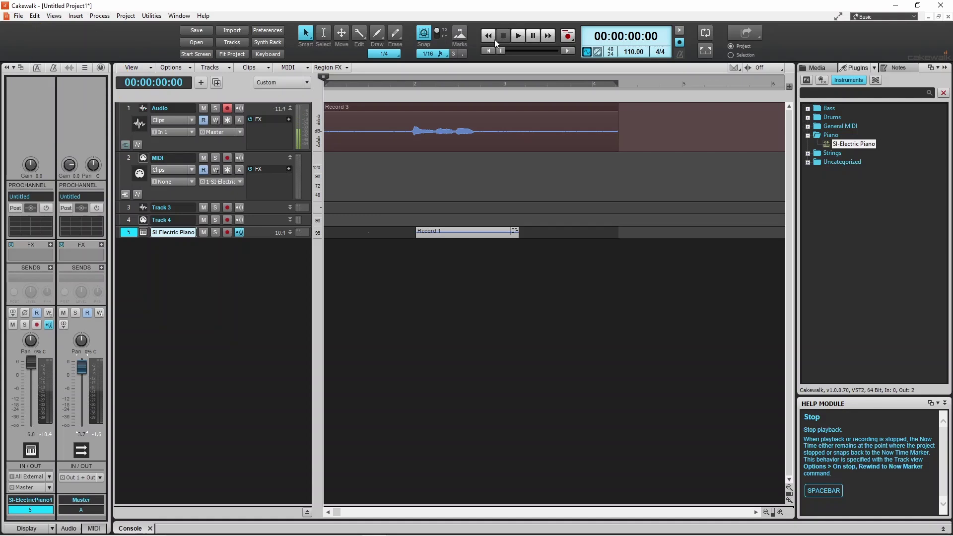
- Save the project as 'this demo' in C:\Cakewalk Projects with audio copied
click(18, 15)
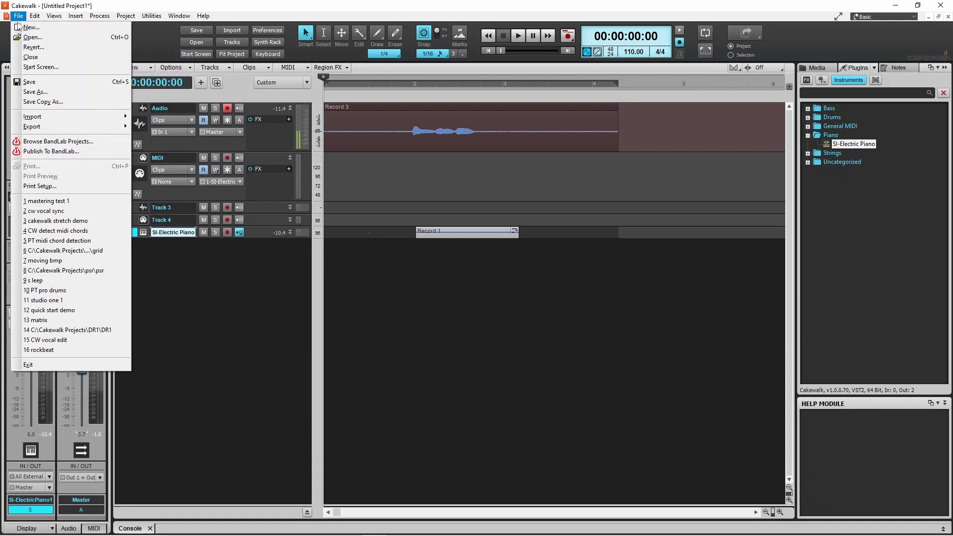
click(32, 81)
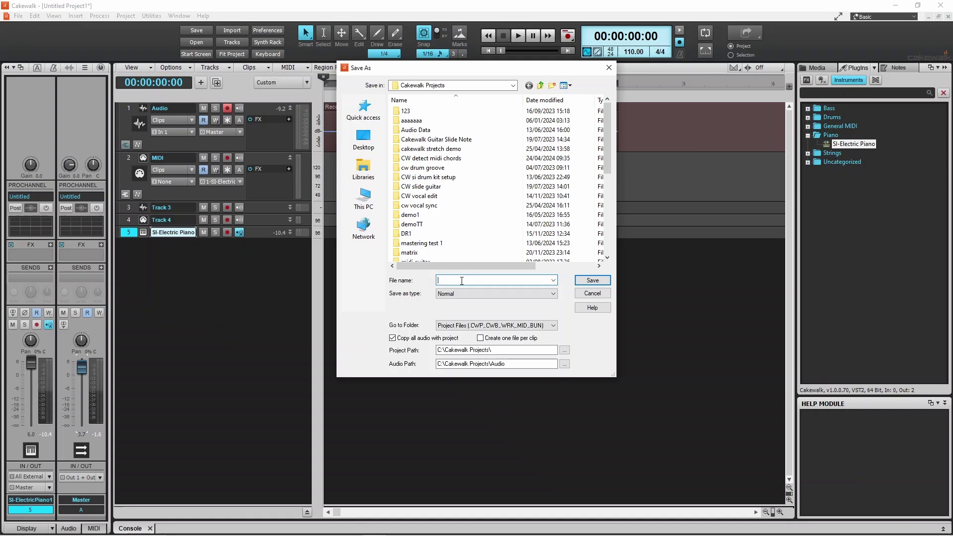
text(this demo)
click(585, 281)
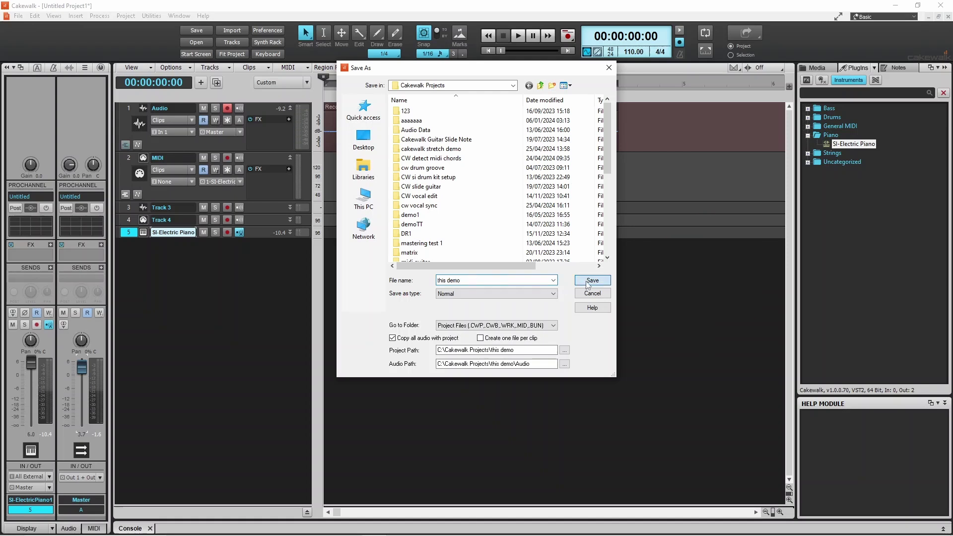